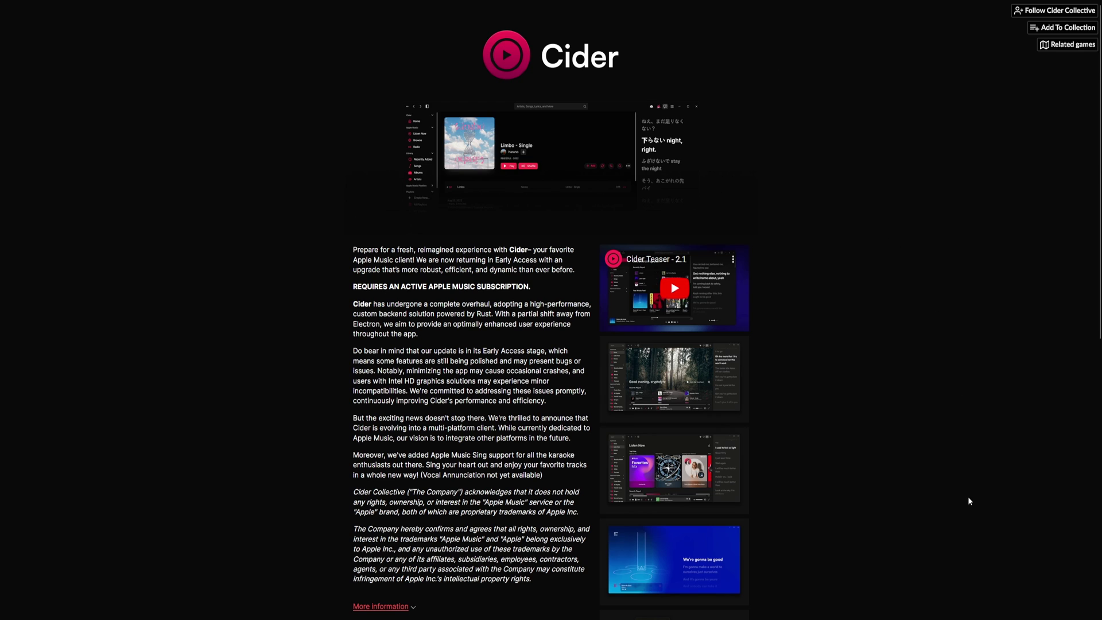
Scroll through the Listen Now page to look over its content.
scroll(947, 364, "down", 6)
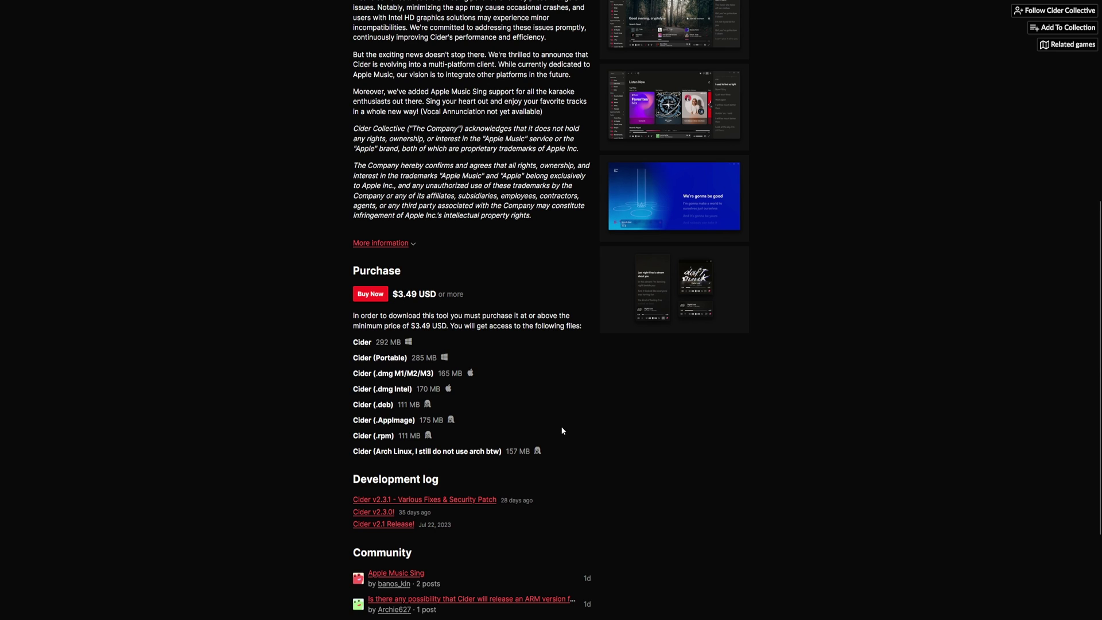
scroll(704, 453, "down", 3)
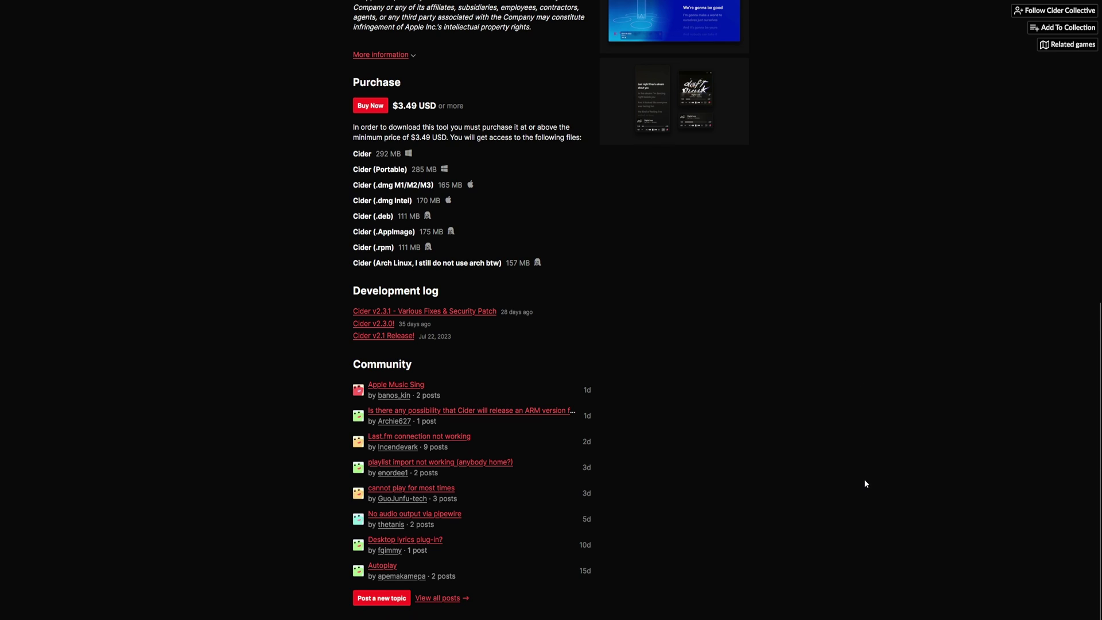
scroll(865, 483, "up", 2)
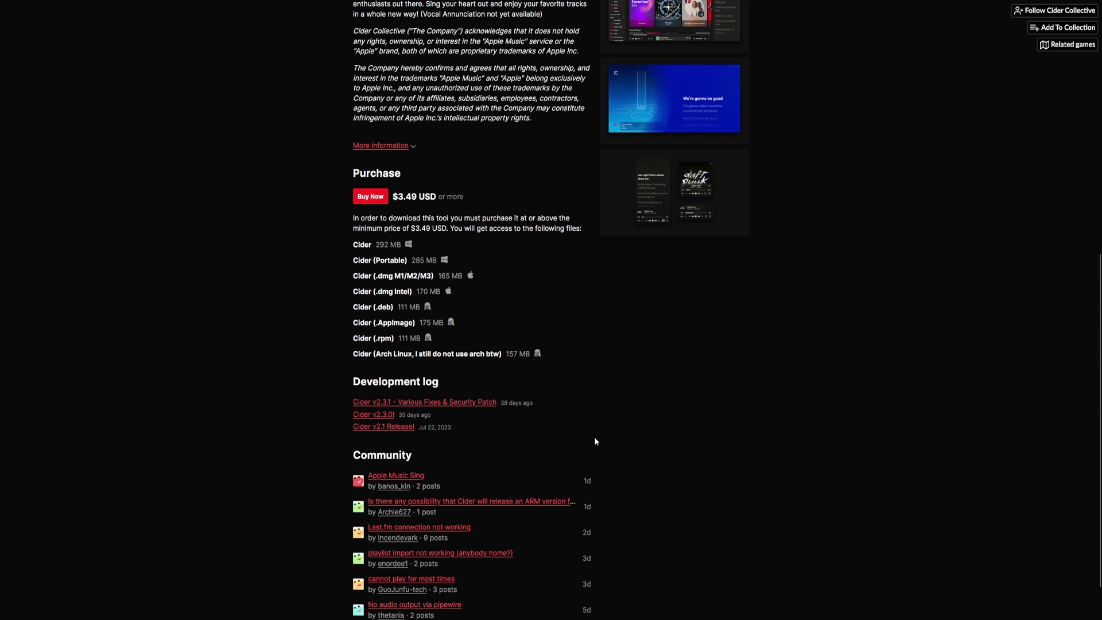
scroll(529, 459, "down", 2)
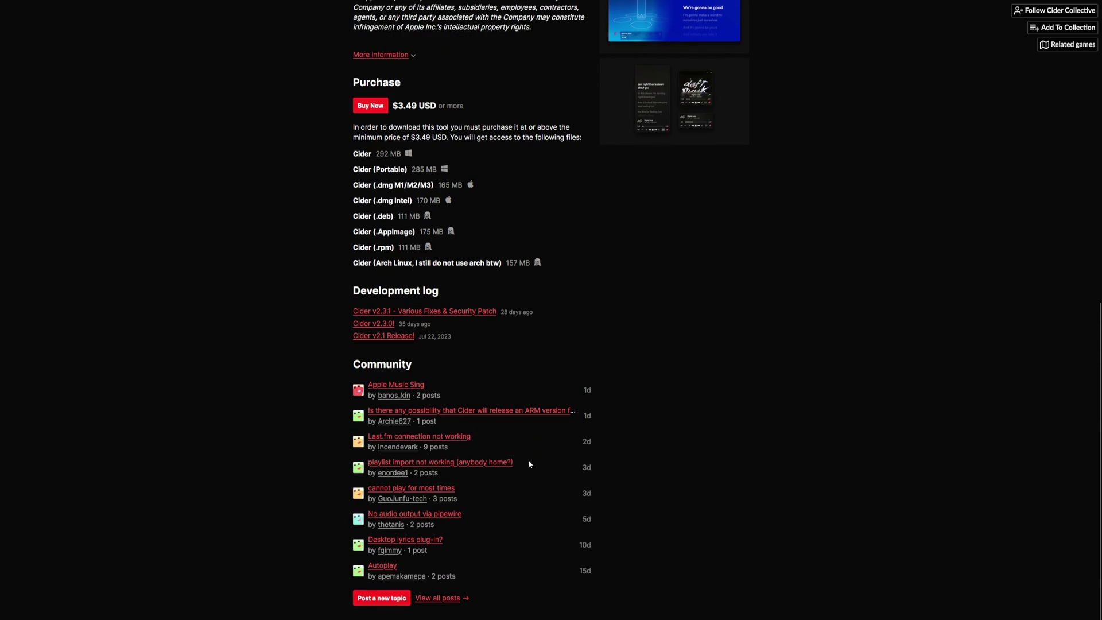
scroll(526, 449, "up", 10)
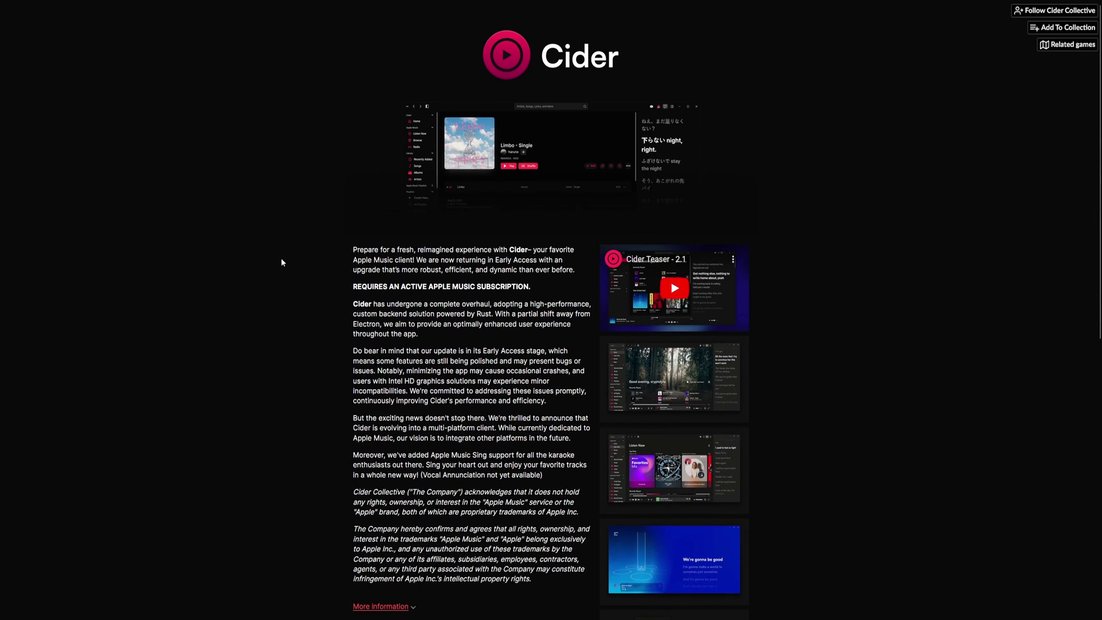
scroll(338, 421, "down", 8)
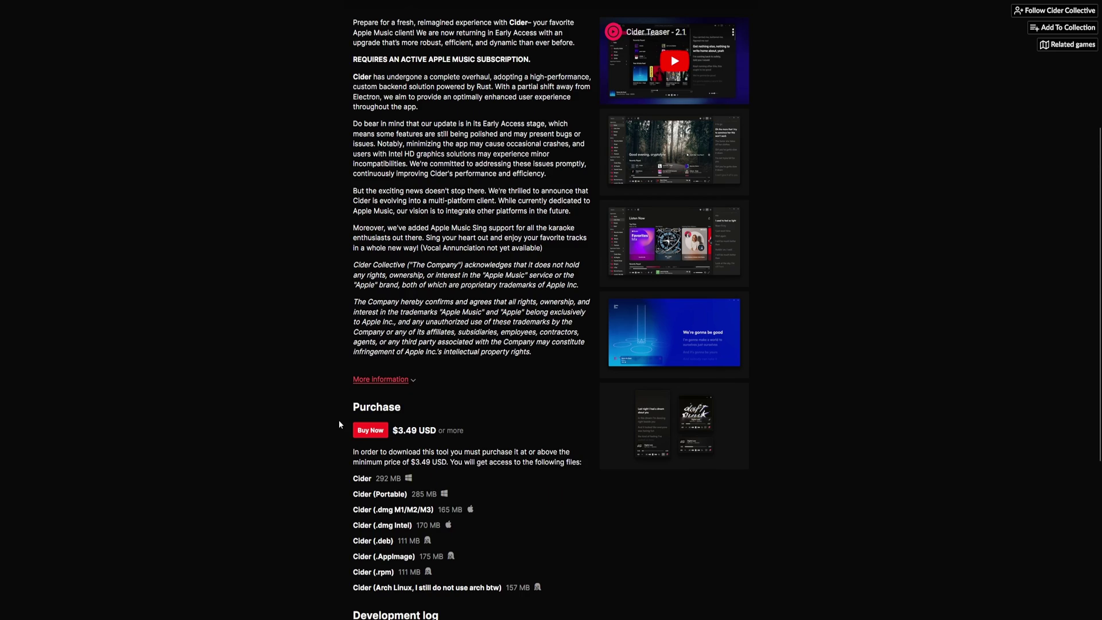
scroll(338, 429, "down", 3)
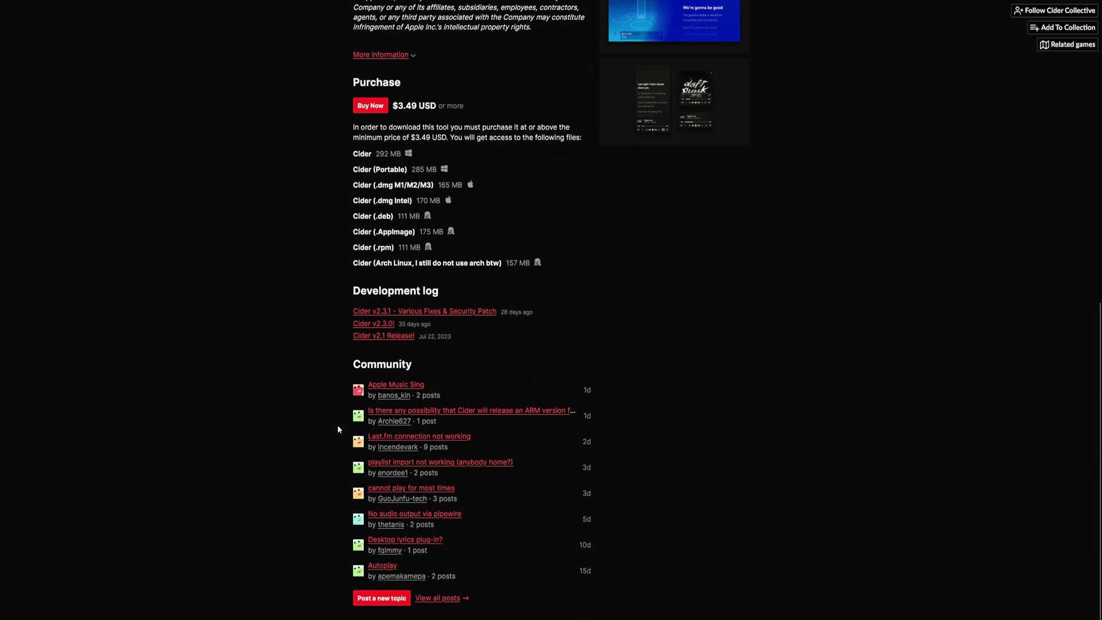
scroll(200, 343, "up", 10)
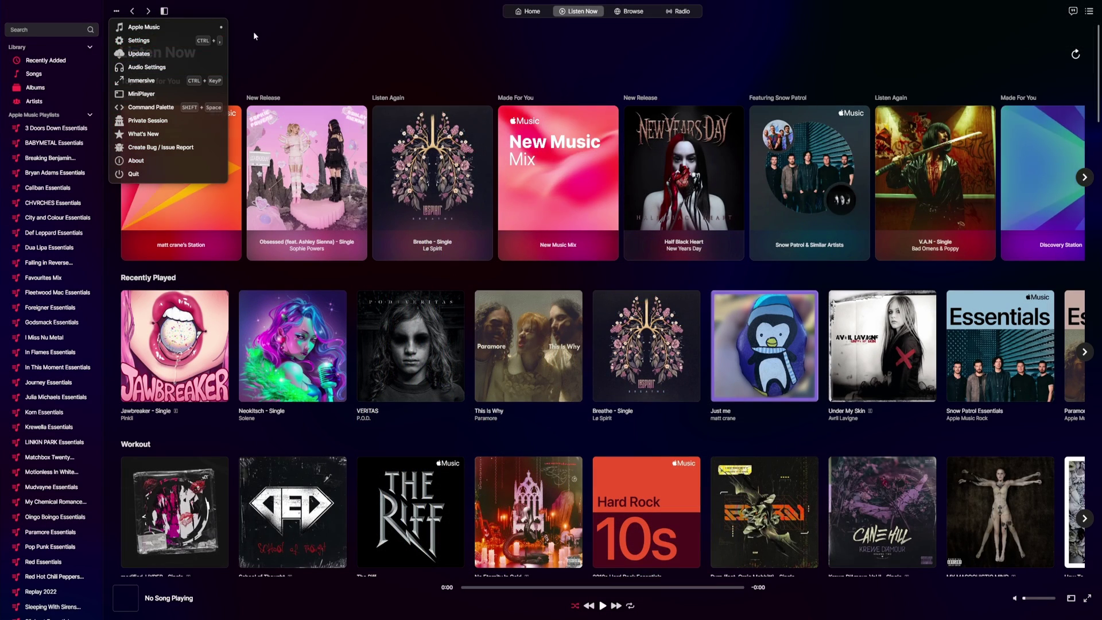
Open Settings > Visual > General and keep the Dark colour scheme.
left_click(139, 40)
left_click(486, 181)
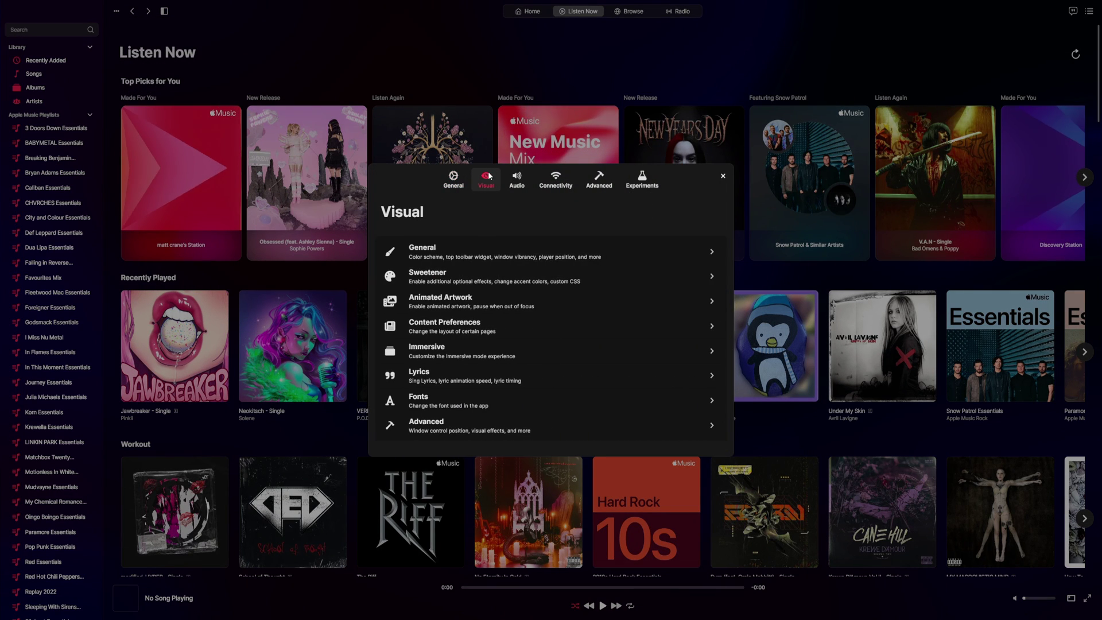
left_click(534, 250)
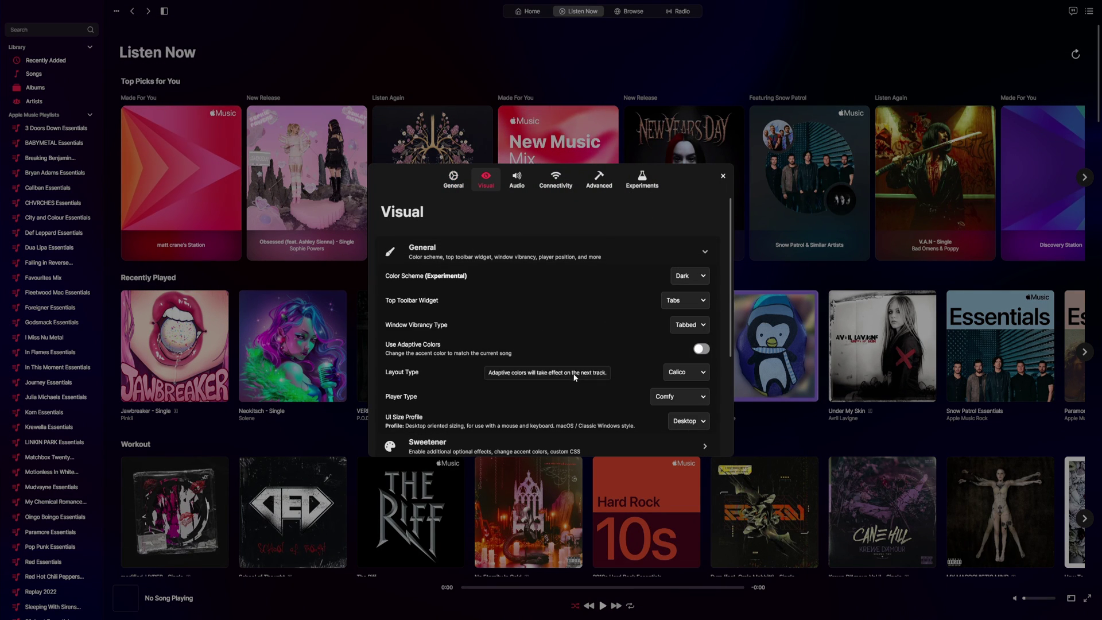
left_click(688, 275)
left_click(686, 287)
scroll(656, 309, "down", 3)
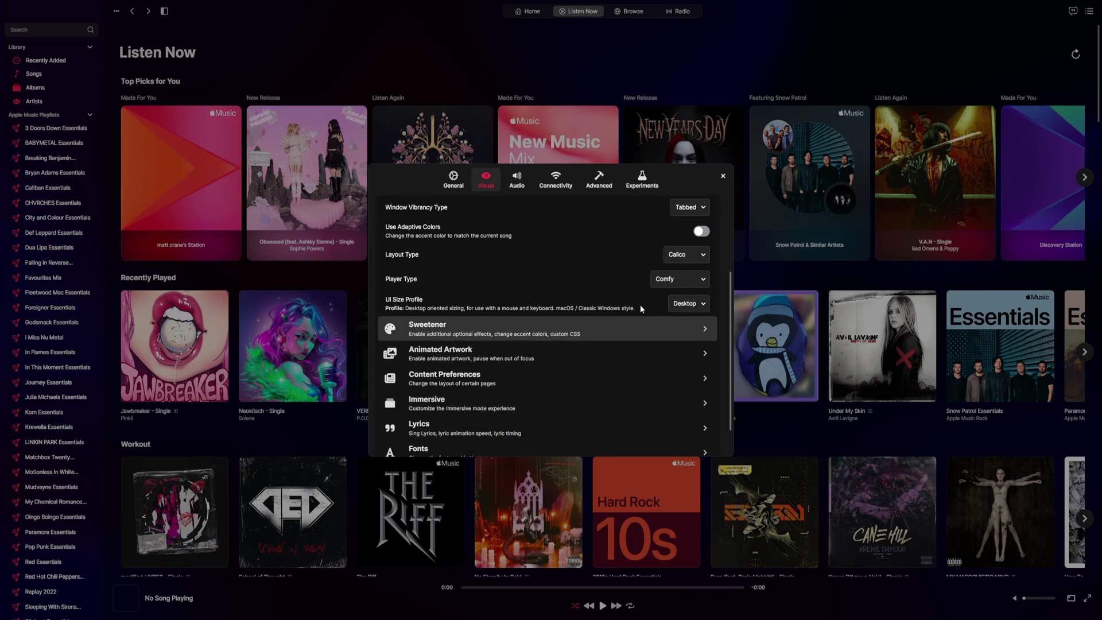
scroll(660, 287, "up", 2)
Try Search Bar as the top toolbar widget, then set it back to Tabs.
left_click(686, 221)
left_click(681, 237)
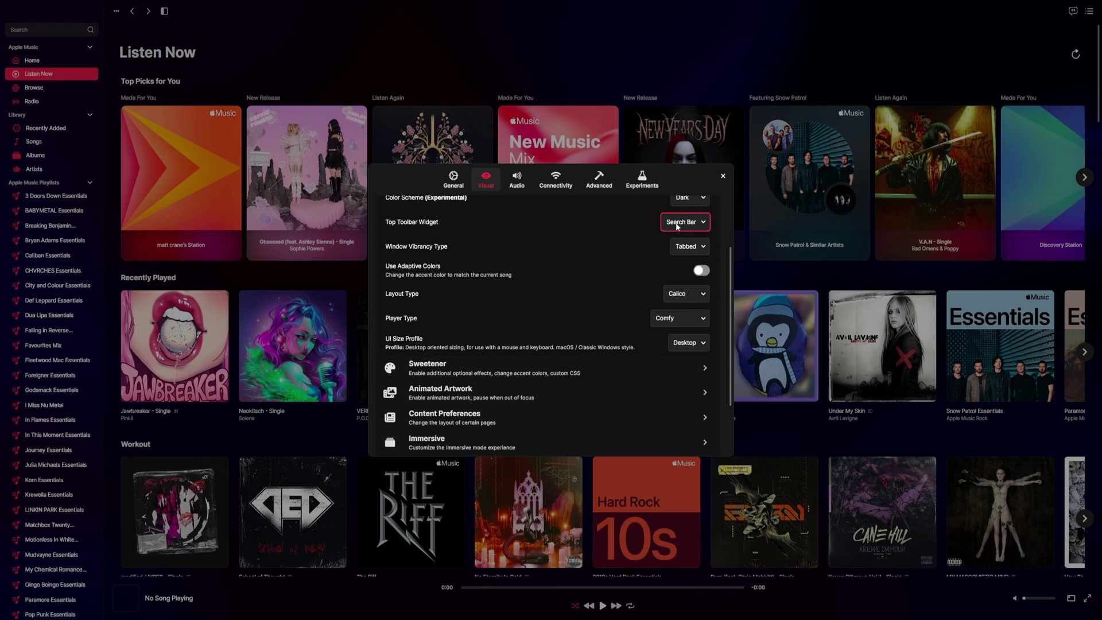
left_click(683, 222)
left_click(676, 246)
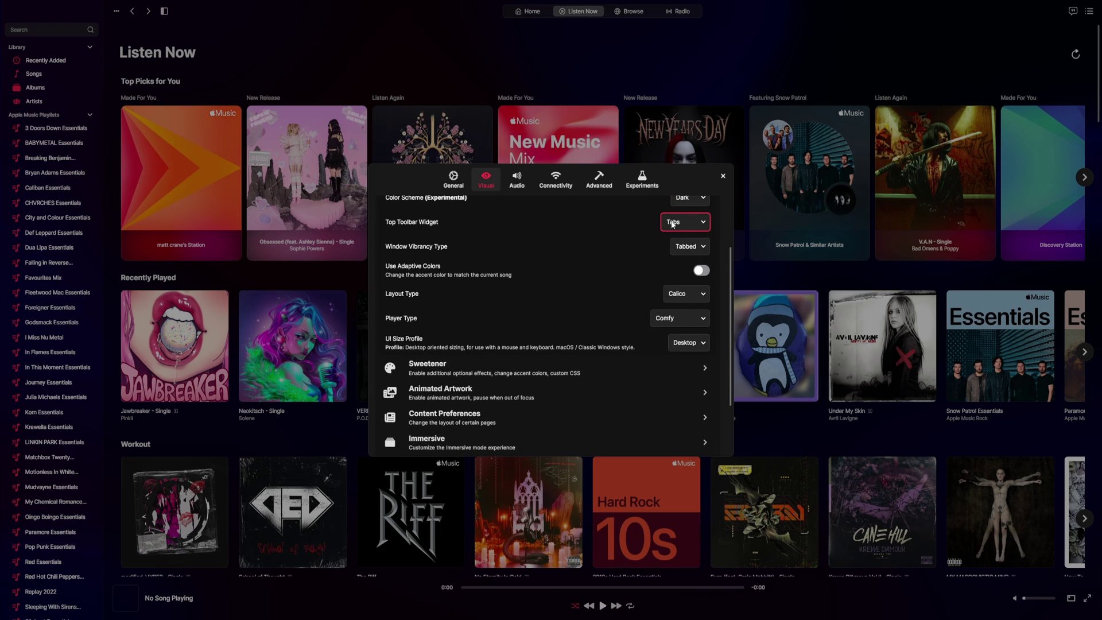
Set Window Vibrancy Type to Mica and close the settings.
left_click(666, 264)
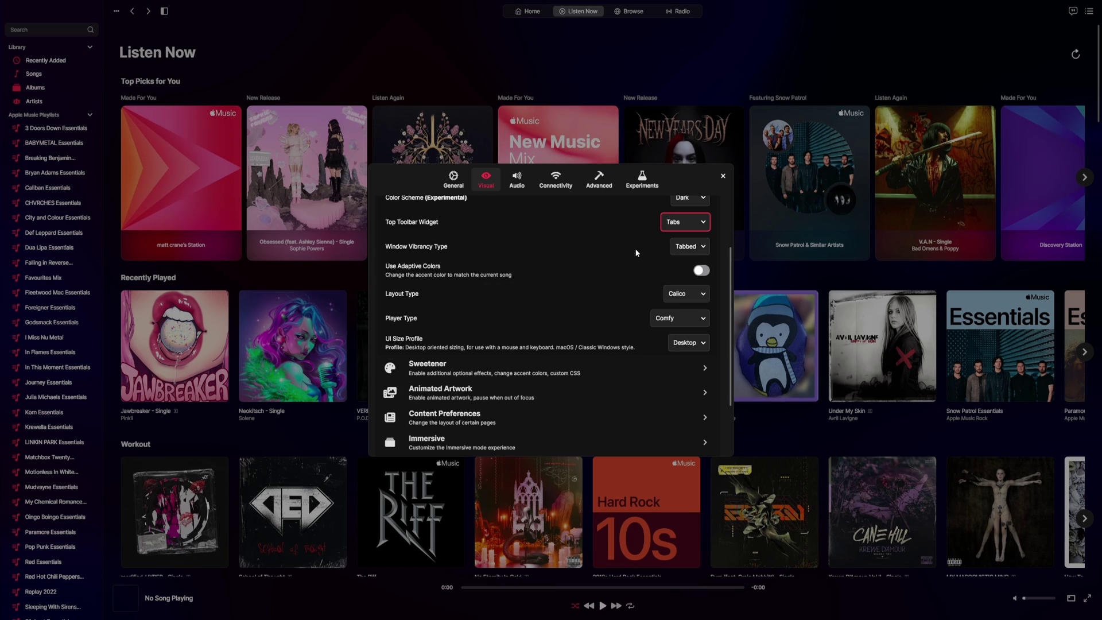
left_click(687, 246)
left_click(692, 262)
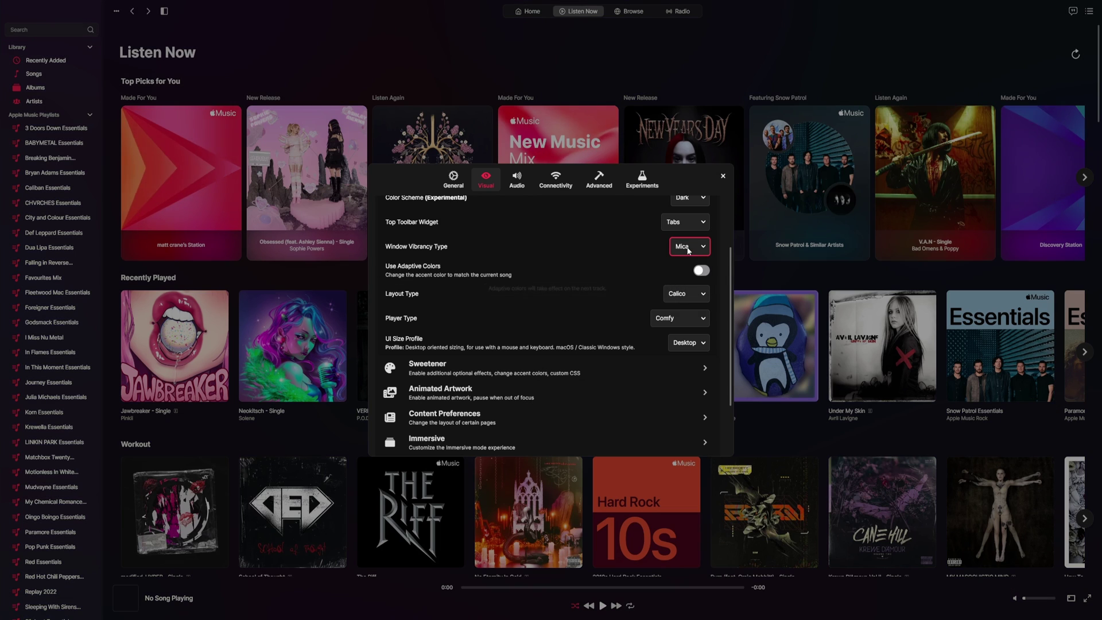
left_click(723, 175)
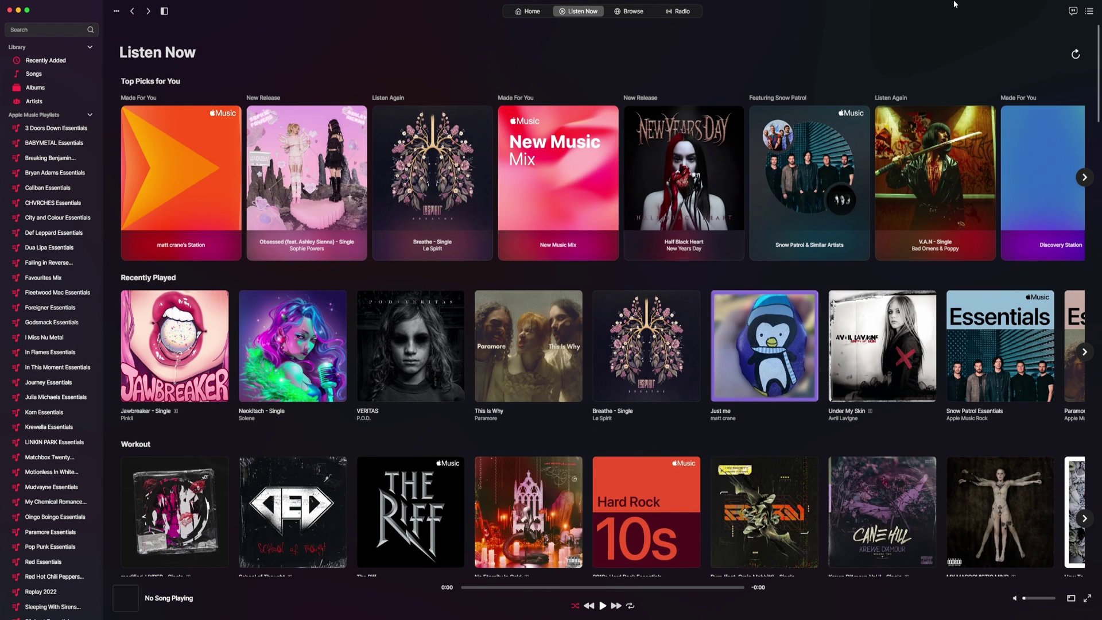
Change Window Vibrancy Type to Acrylic in Settings > Visual > General, then close the settings.
left_click(116, 11)
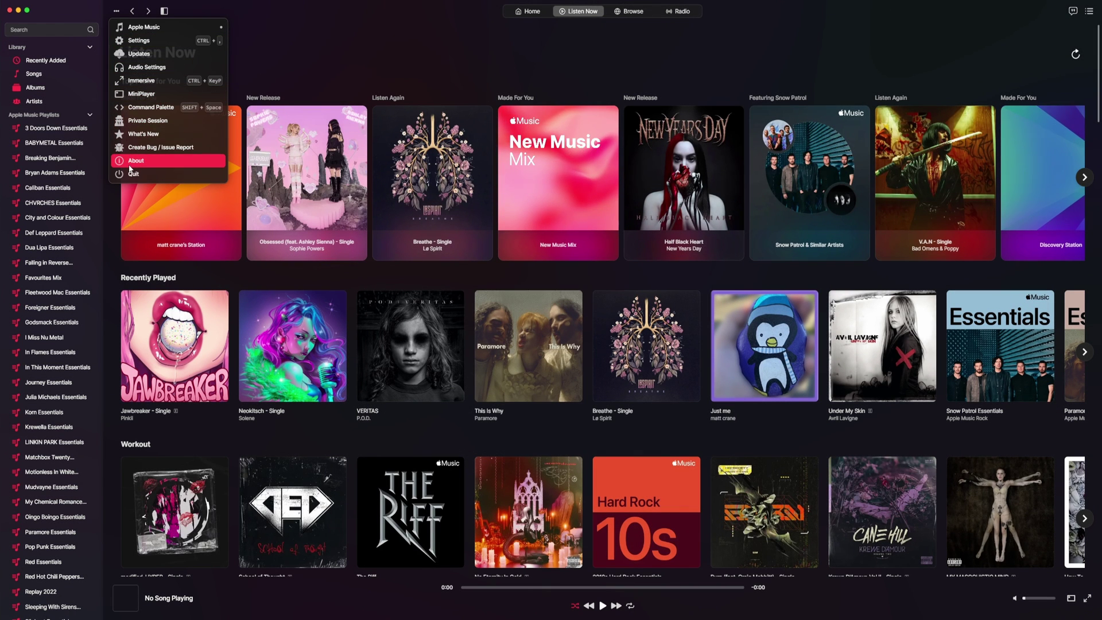
left_click(138, 40)
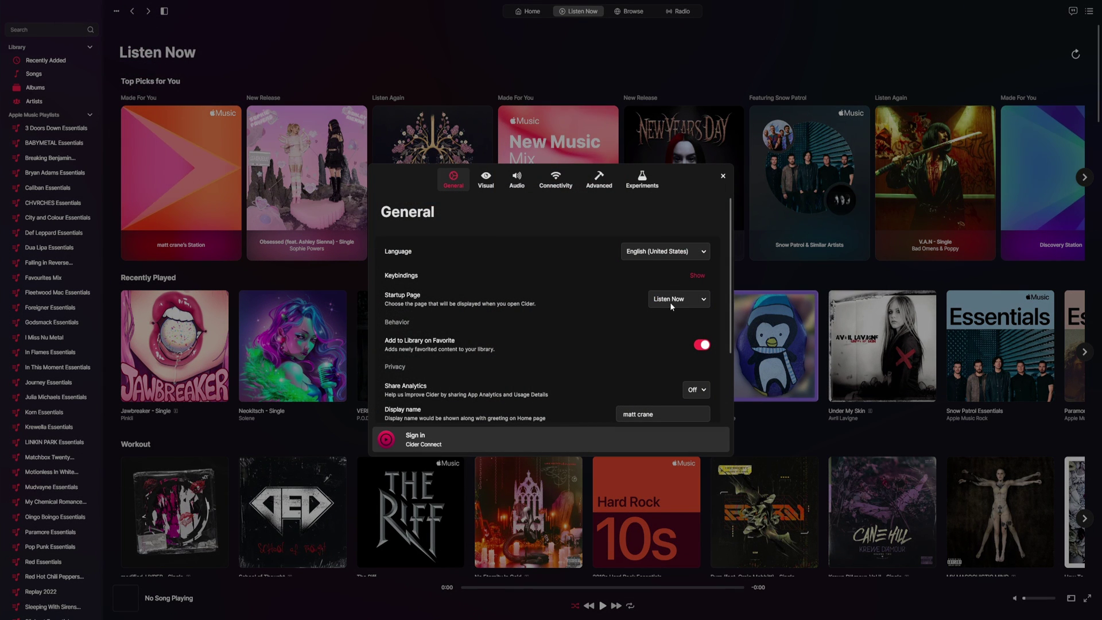
left_click(487, 180)
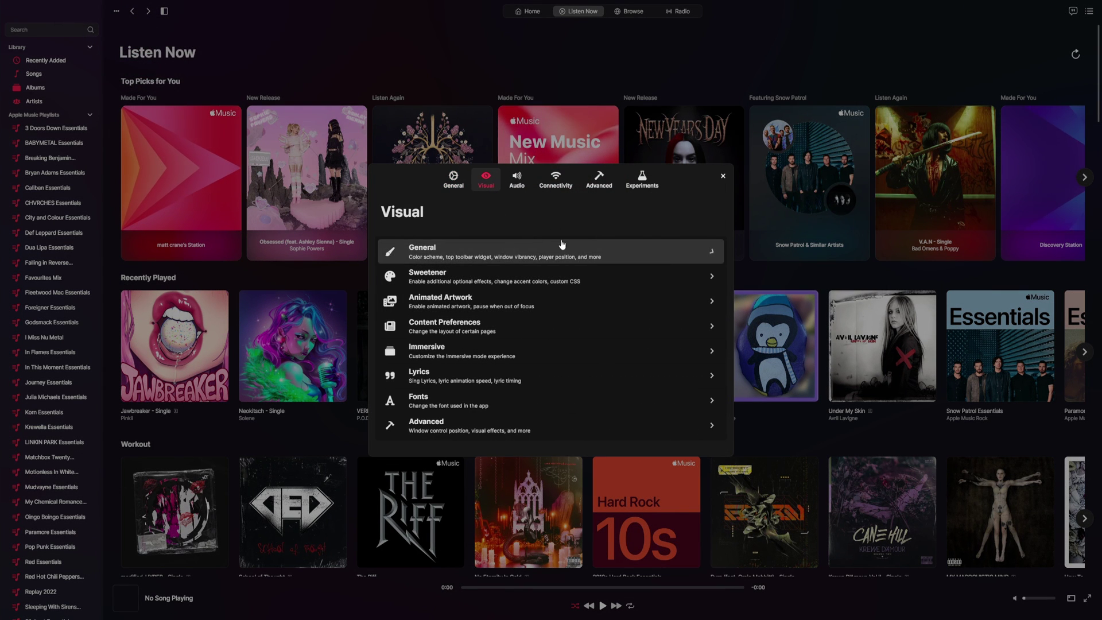
left_click(691, 251)
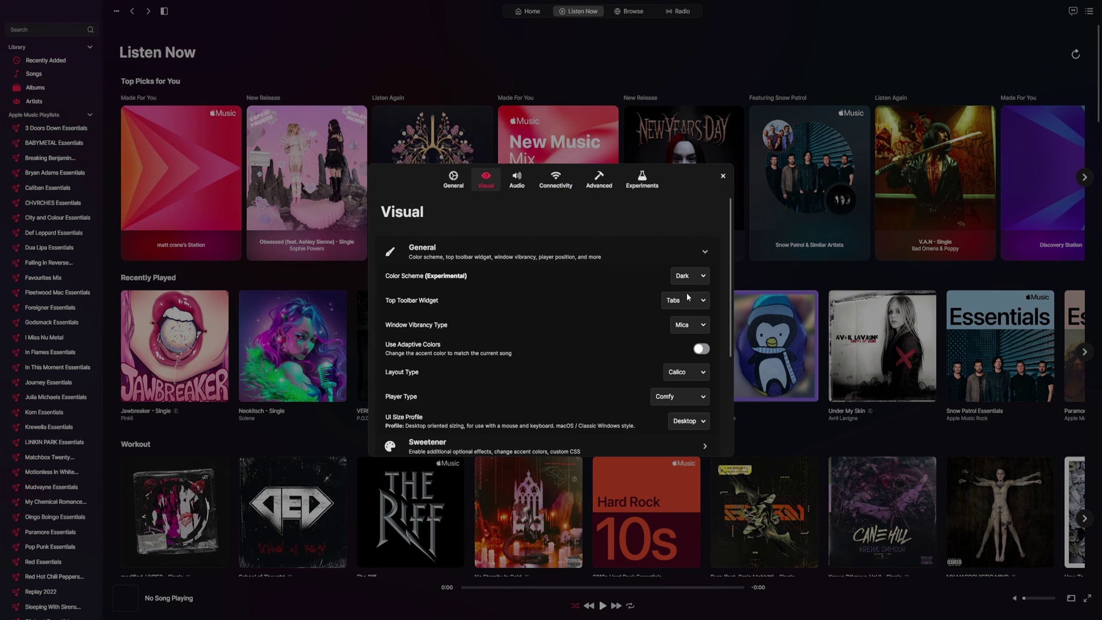
left_click(690, 327)
left_click(686, 356)
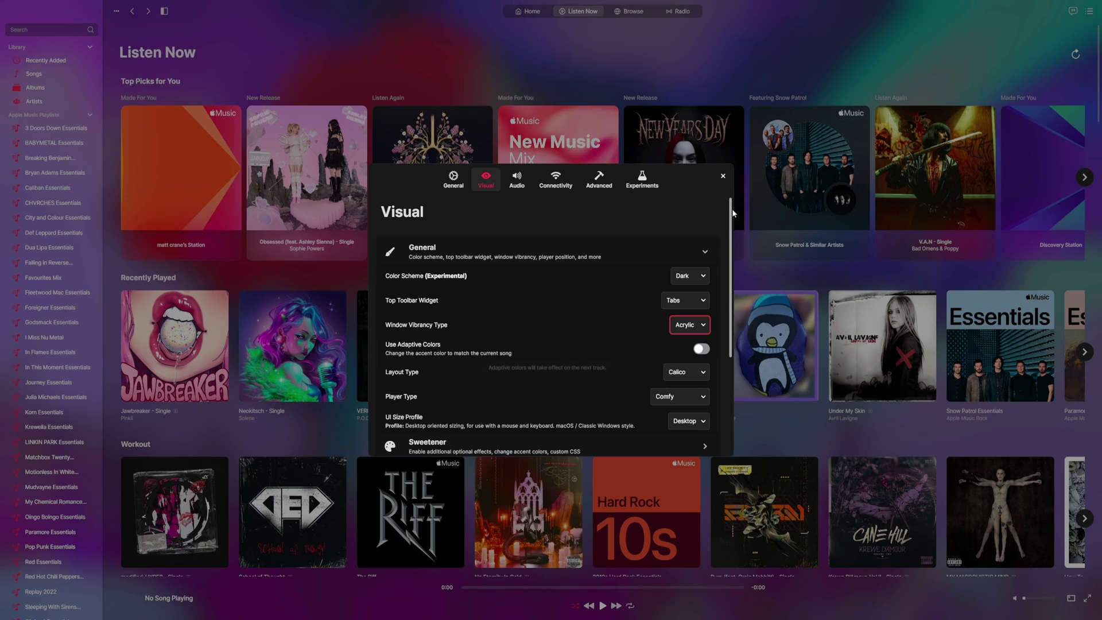
left_click(722, 177)
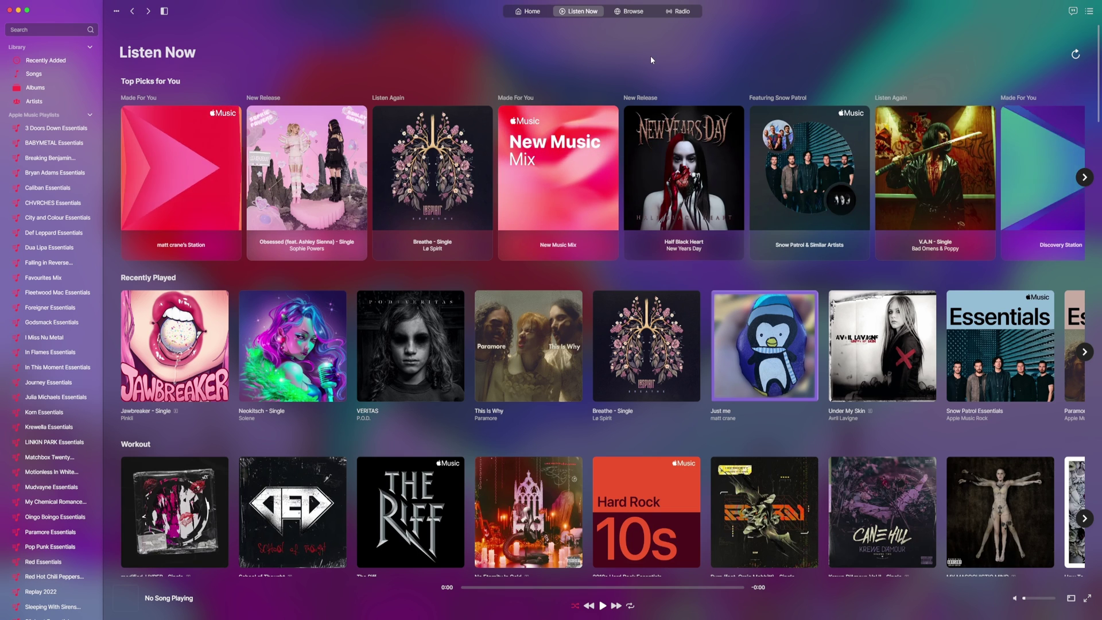
Open the Just me playlist from Recently Played, select its title and scroll through its tracks.
left_click(764, 345)
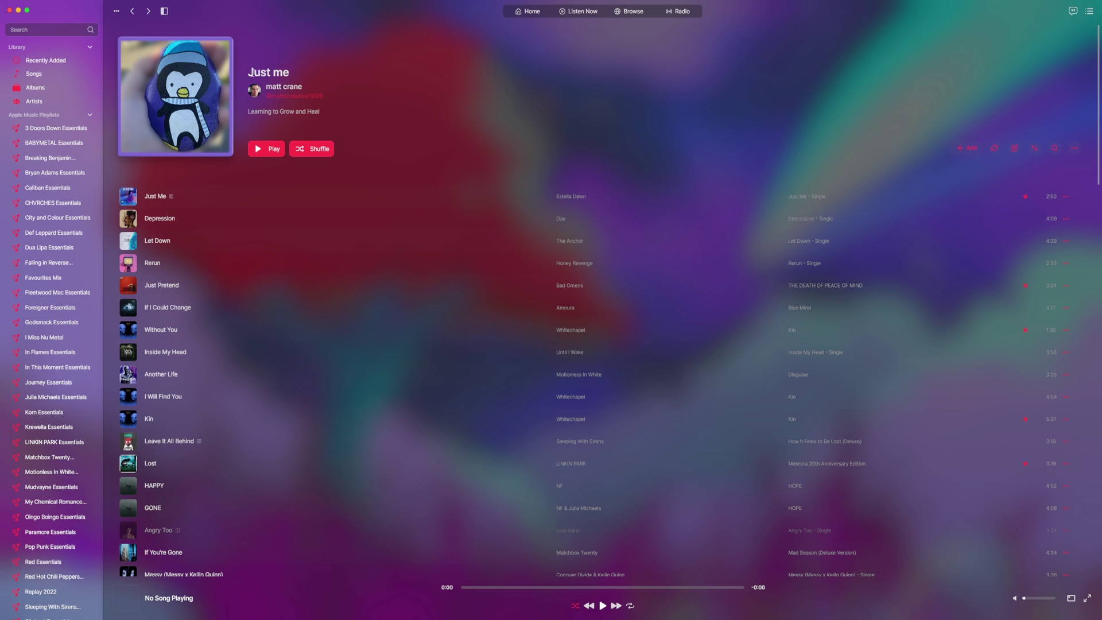
left_click_drag(249, 71, 305, 78)
scroll(729, 270, "down", 10)
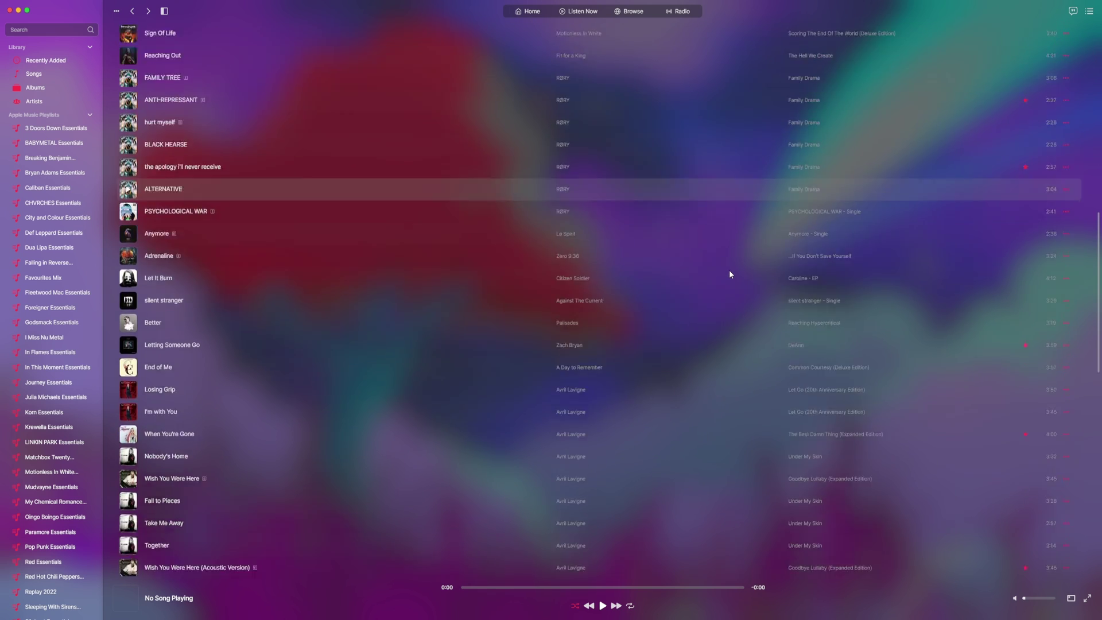
scroll(729, 270, "up", 12)
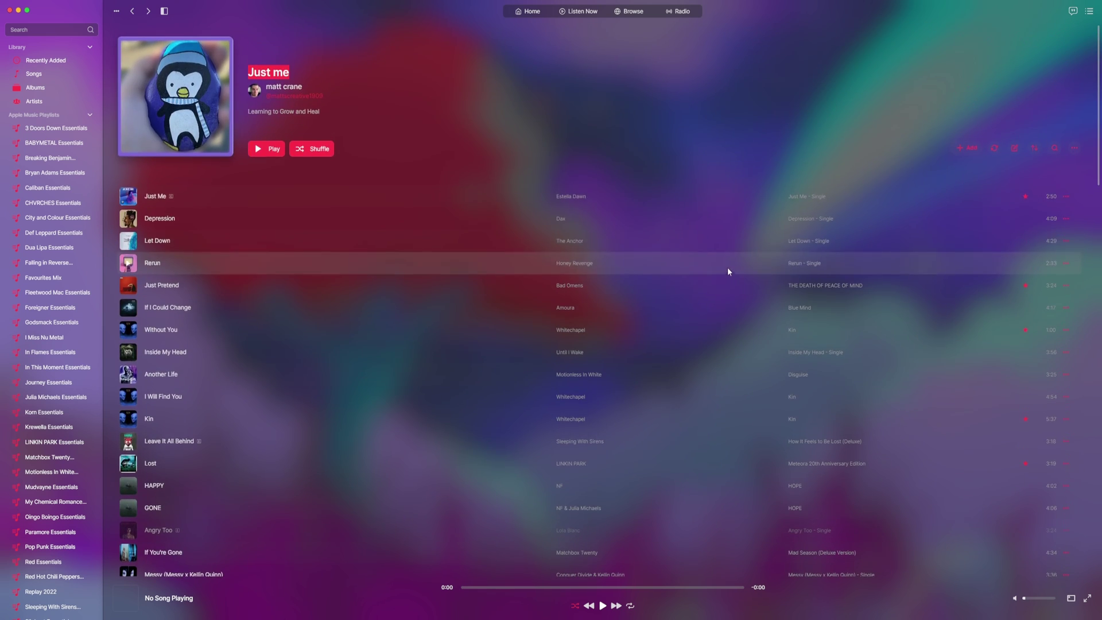
Change Window Vibrancy Type from Acrylic back to Mica in Visual settings, then close the settings.
left_click(116, 11)
left_click(141, 40)
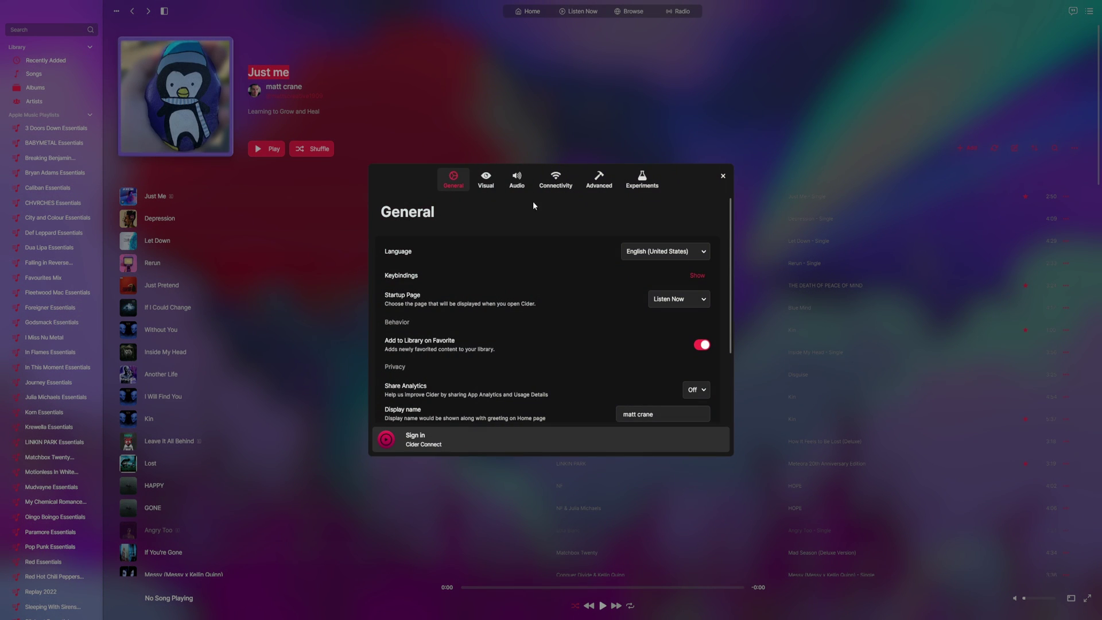
left_click(493, 182)
left_click(632, 256)
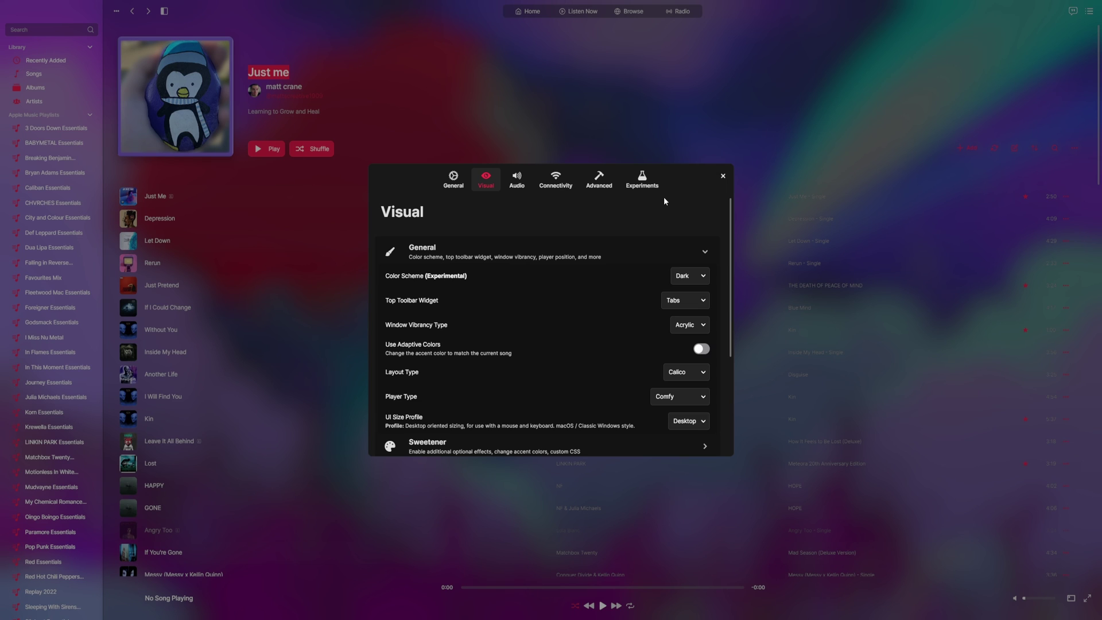
left_click(689, 325)
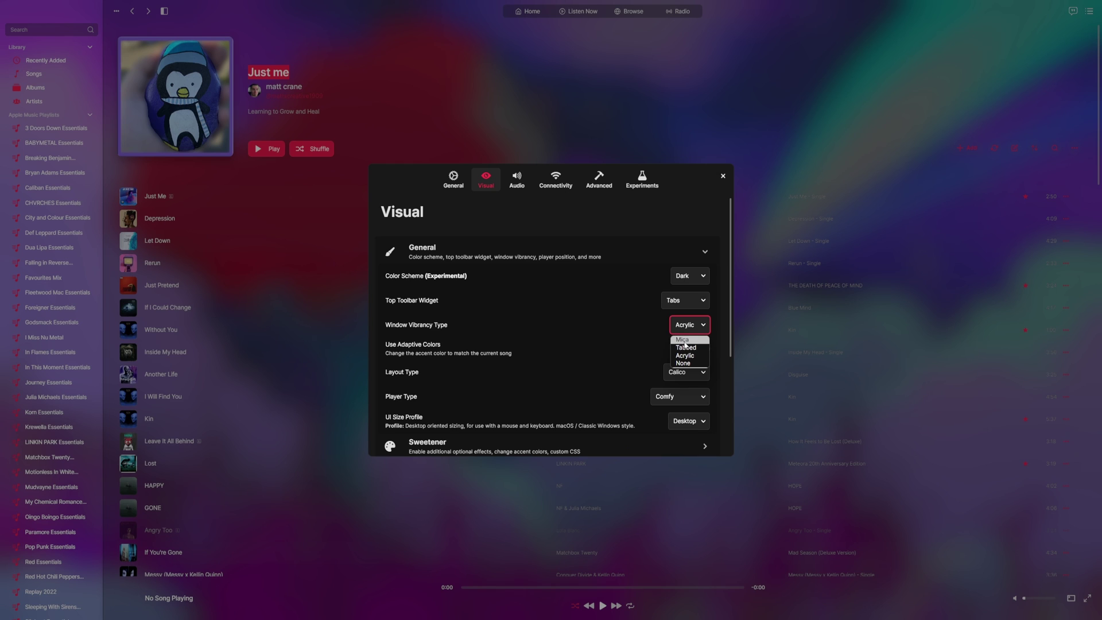
left_click(683, 343)
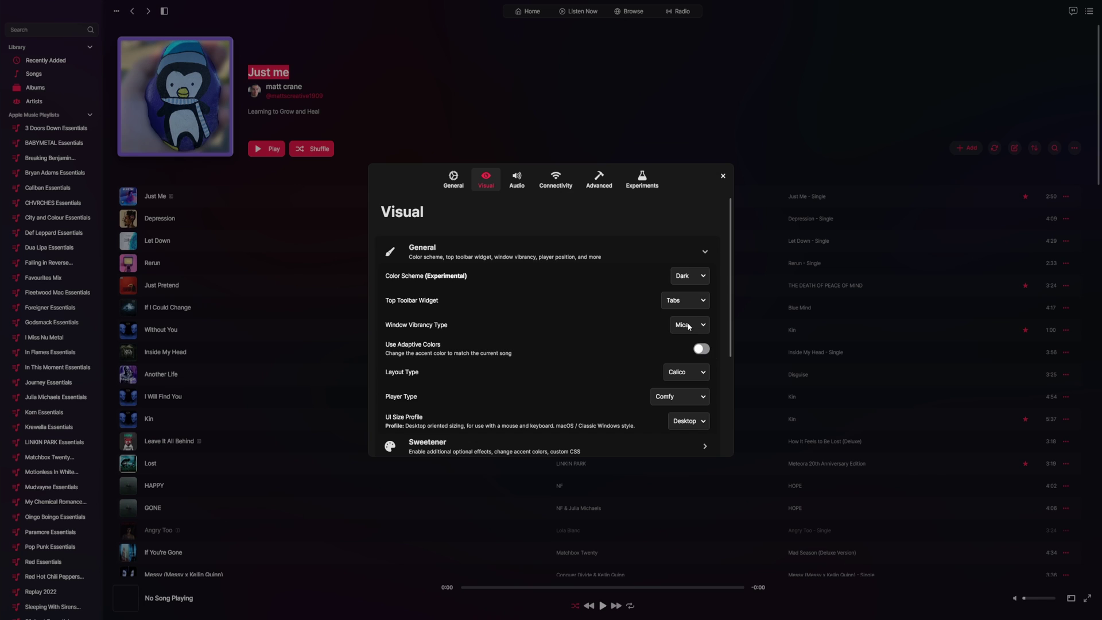
scroll(622, 417, "down", 1)
scroll(623, 418, "down", 1)
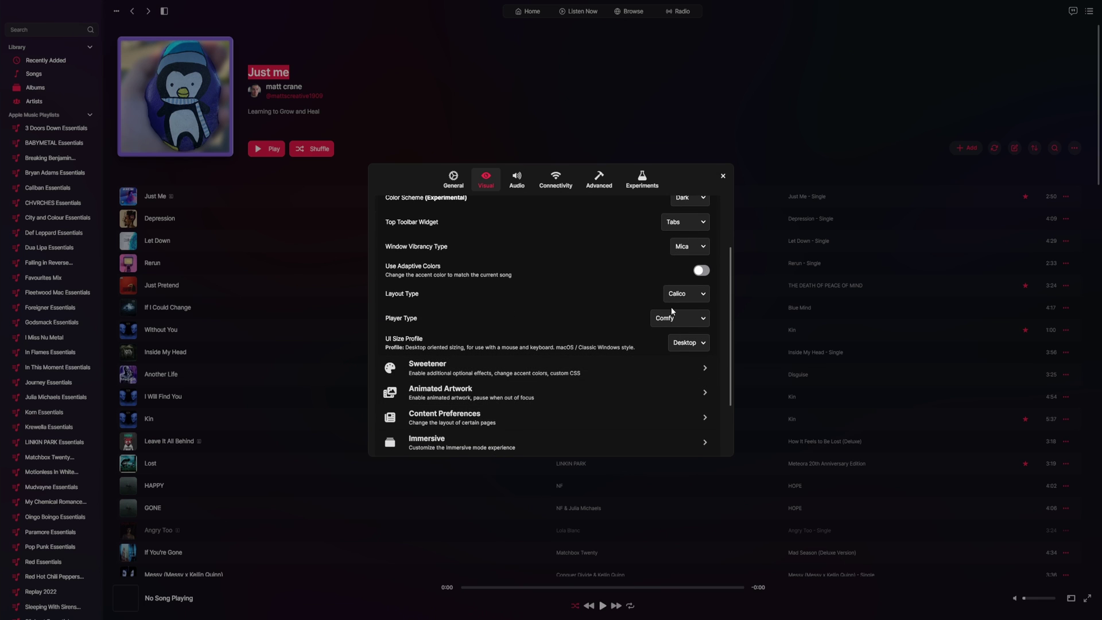
left_click(722, 176)
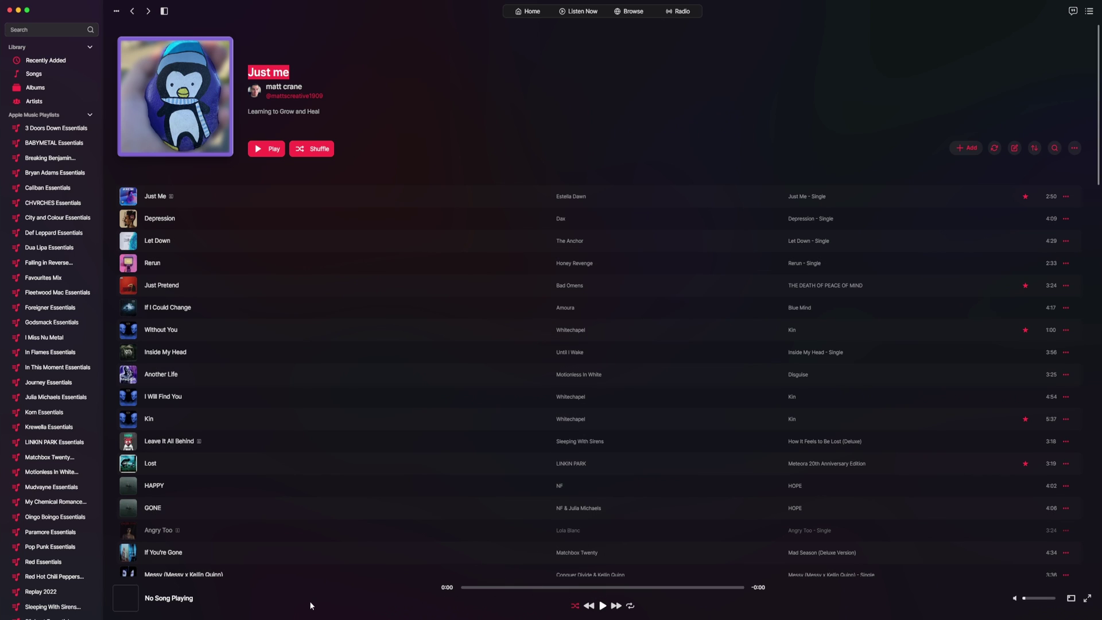
Open Settings > Visual > General and show the Layout Type dropdown, still on Calico.
left_click(130, 12)
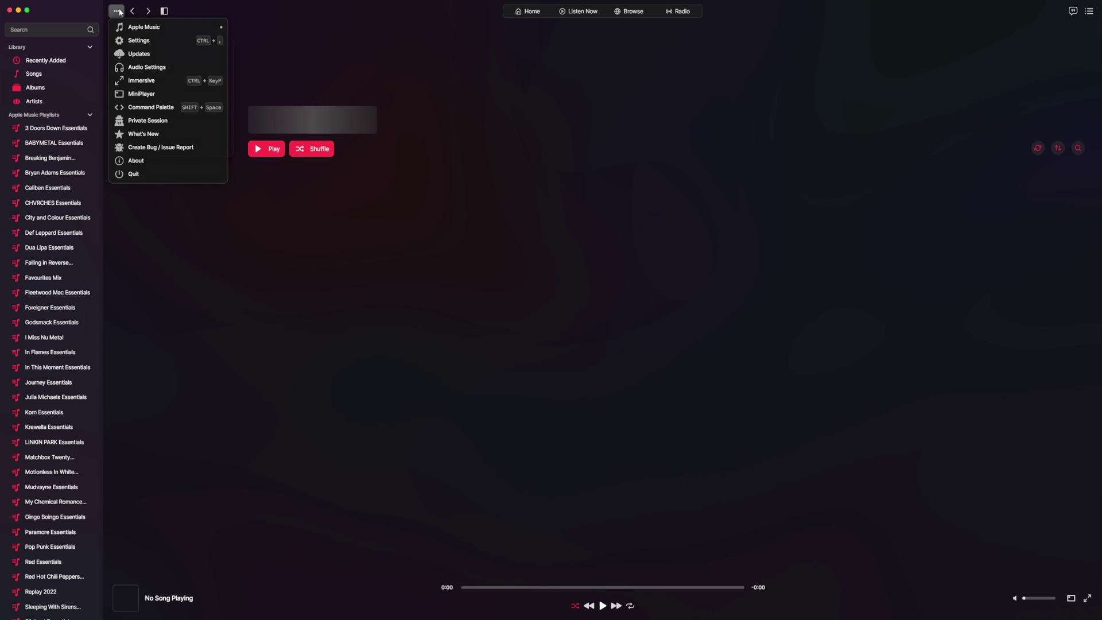
left_click(116, 11)
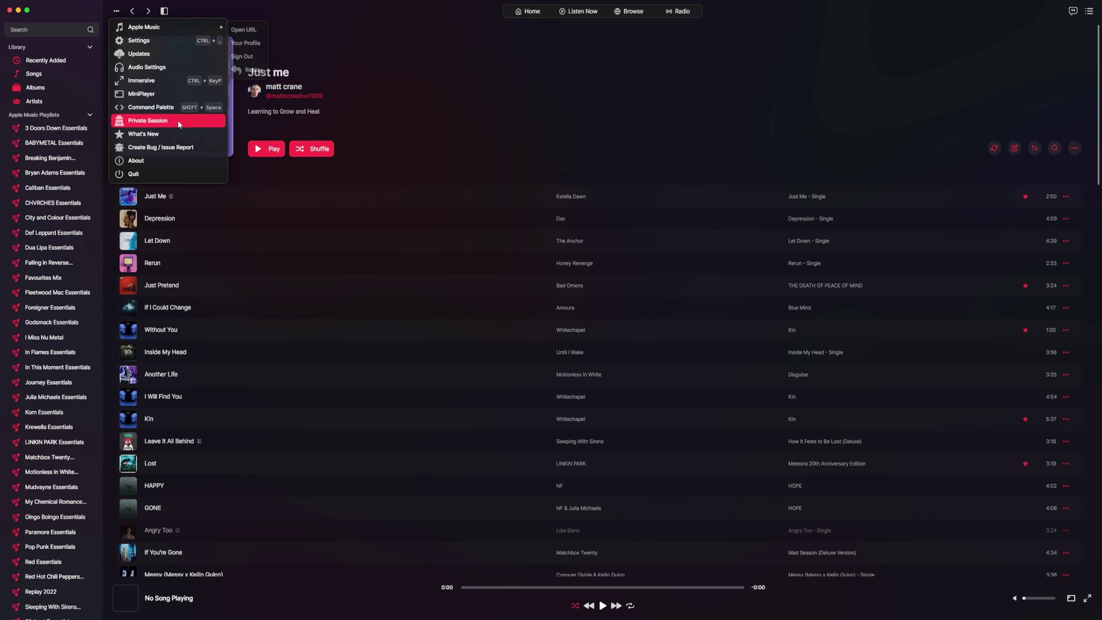
left_click(139, 41)
left_click(486, 179)
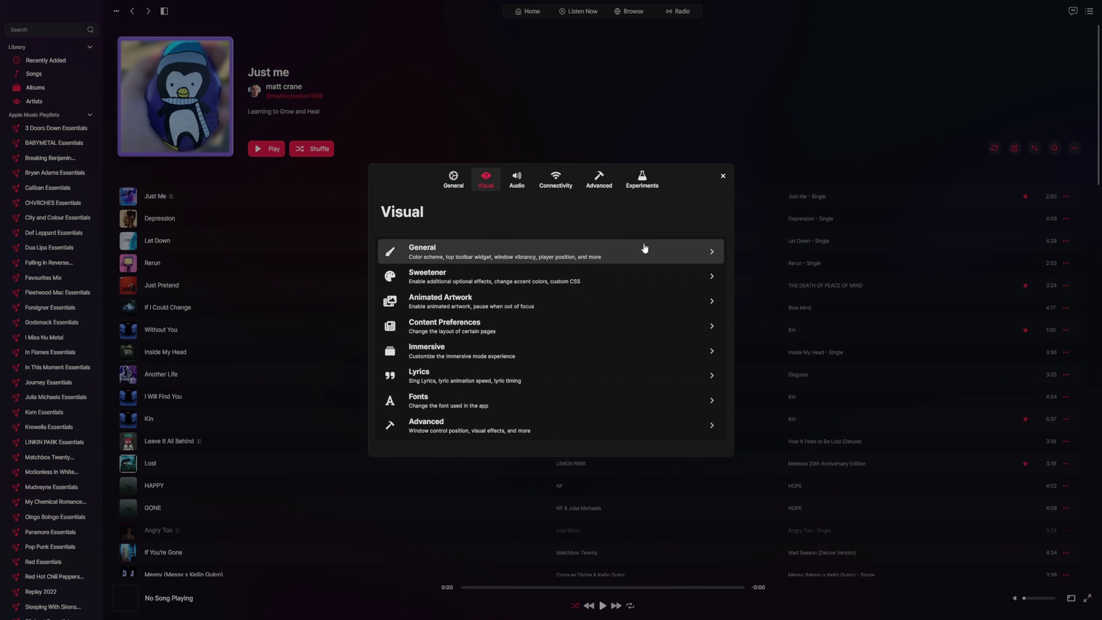
left_click(576, 252)
left_click(684, 373)
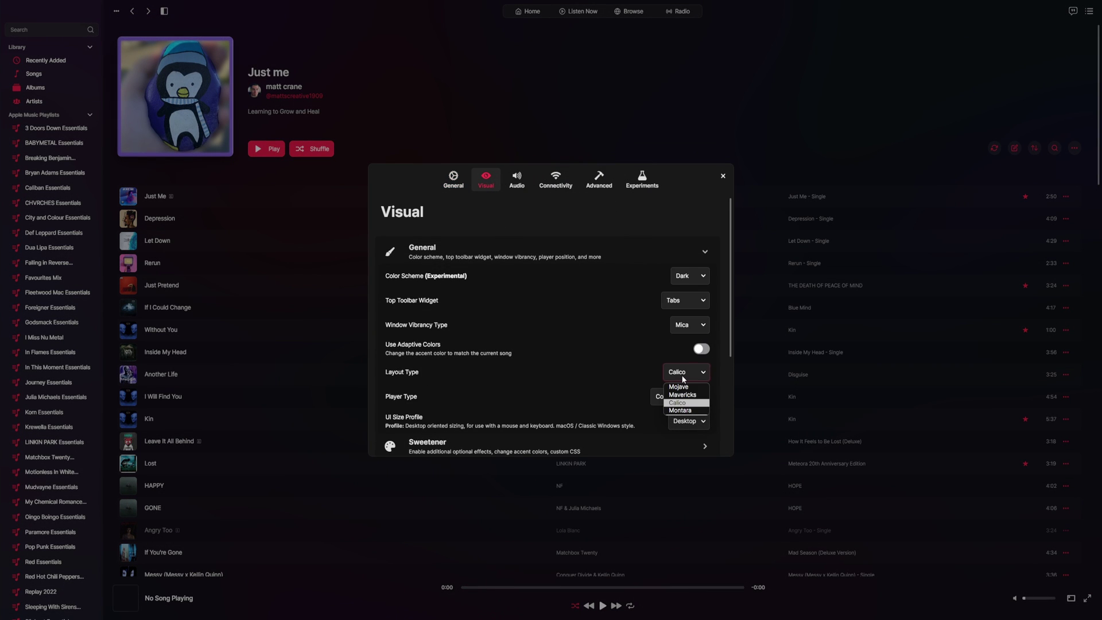
Choose the Montara layout, close settings, and open the now-playing panel from the top player bar.
left_click(689, 411)
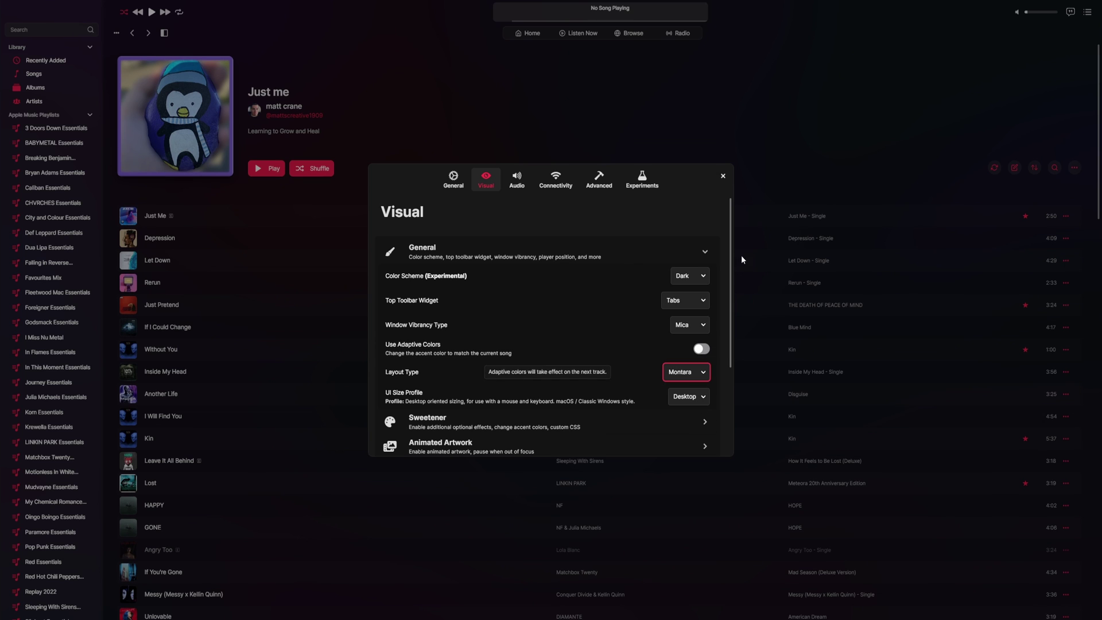
left_click(755, 79)
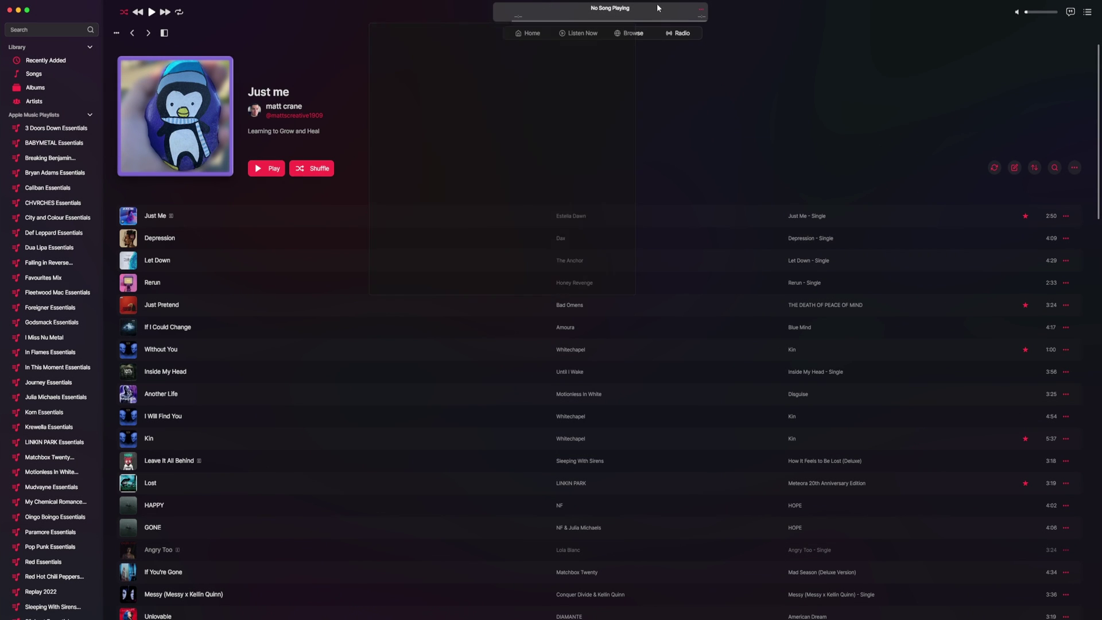
left_click(525, 16)
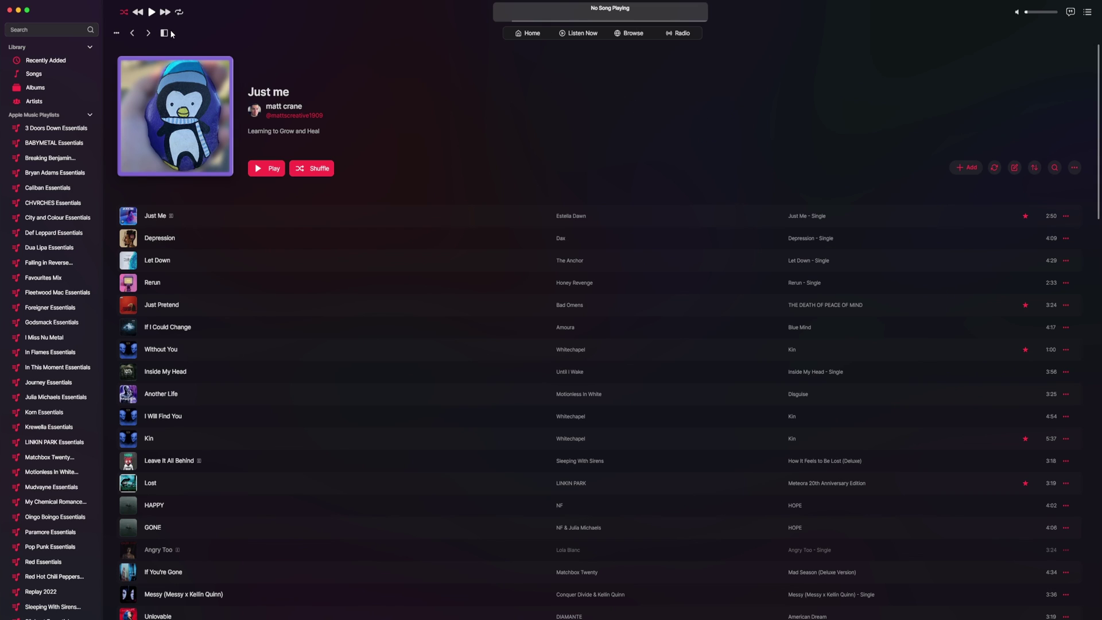
Open Visual > General settings and toggle Use Adaptive Colors on, then back off.
left_click(116, 33)
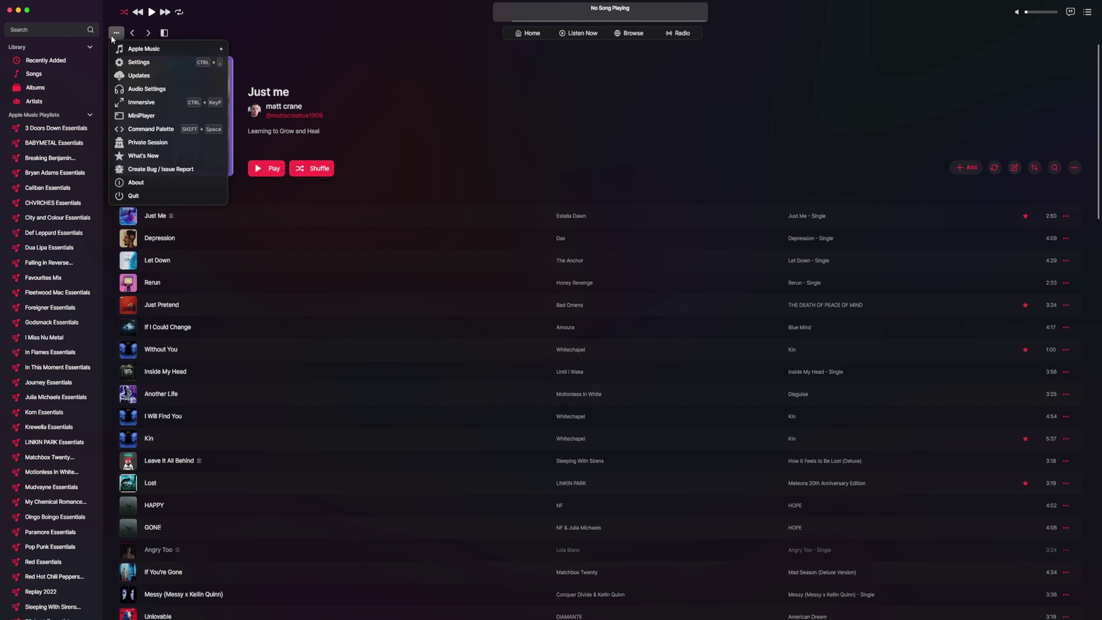
left_click(148, 62)
left_click(486, 182)
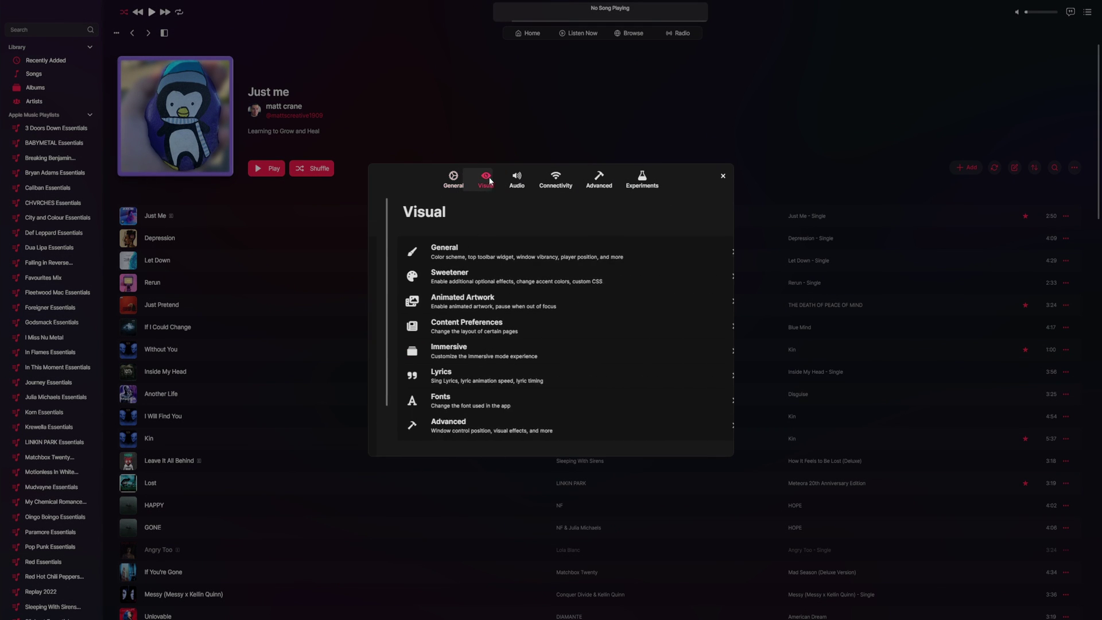
left_click(441, 253)
scroll(687, 274, "down", 2)
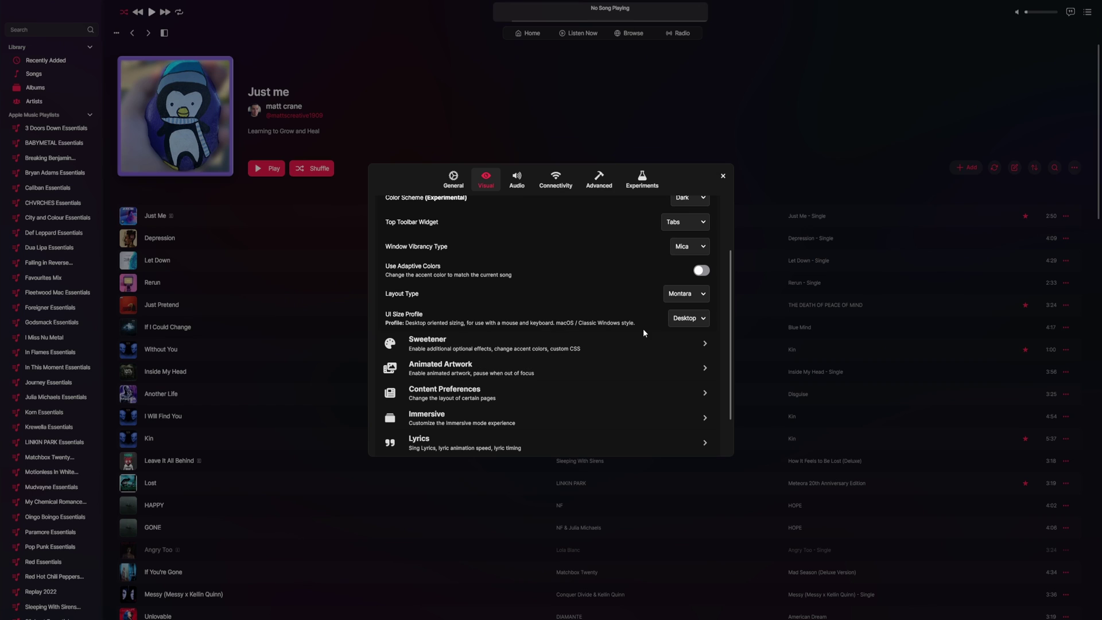
left_click(702, 271)
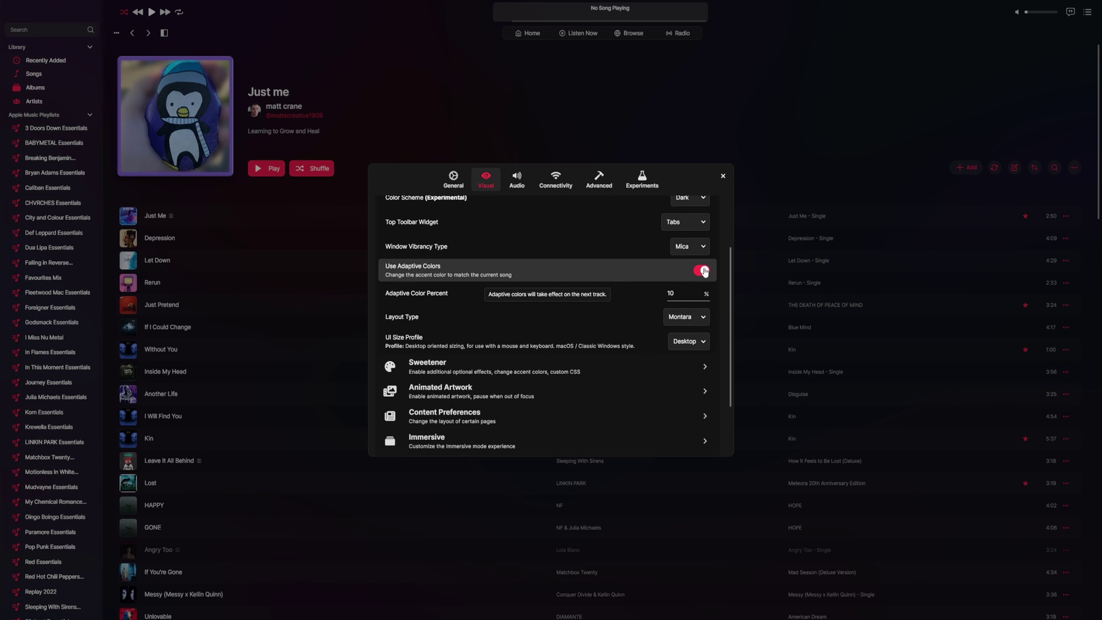
left_click(703, 271)
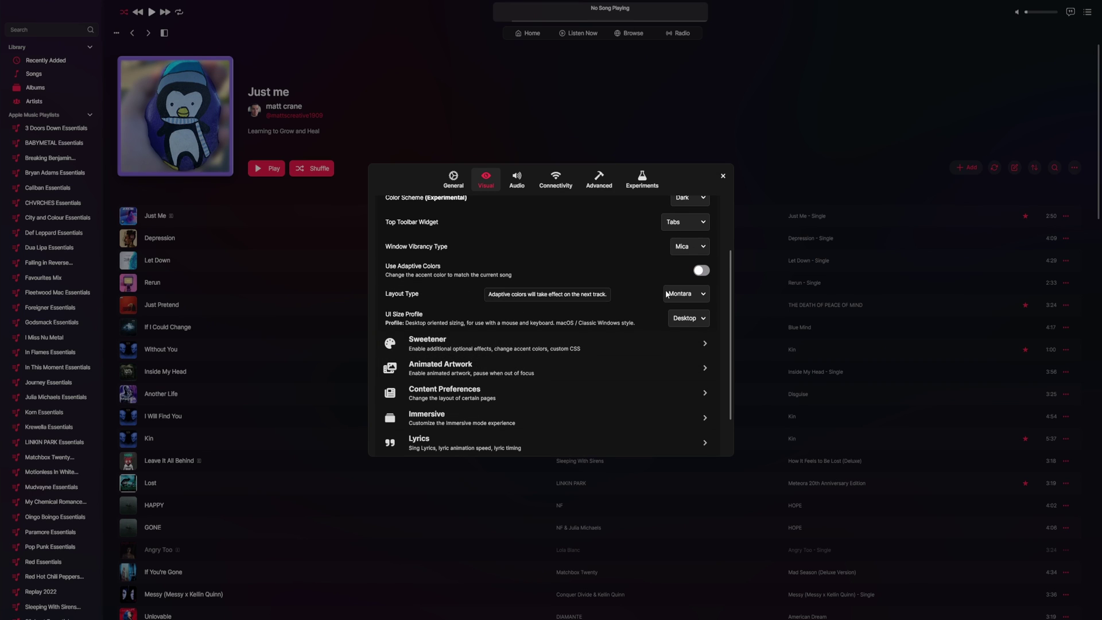
Try the Default UI Size Profile, then restore it to Desktop.
scroll(683, 295, "down", 1)
left_click(683, 281)
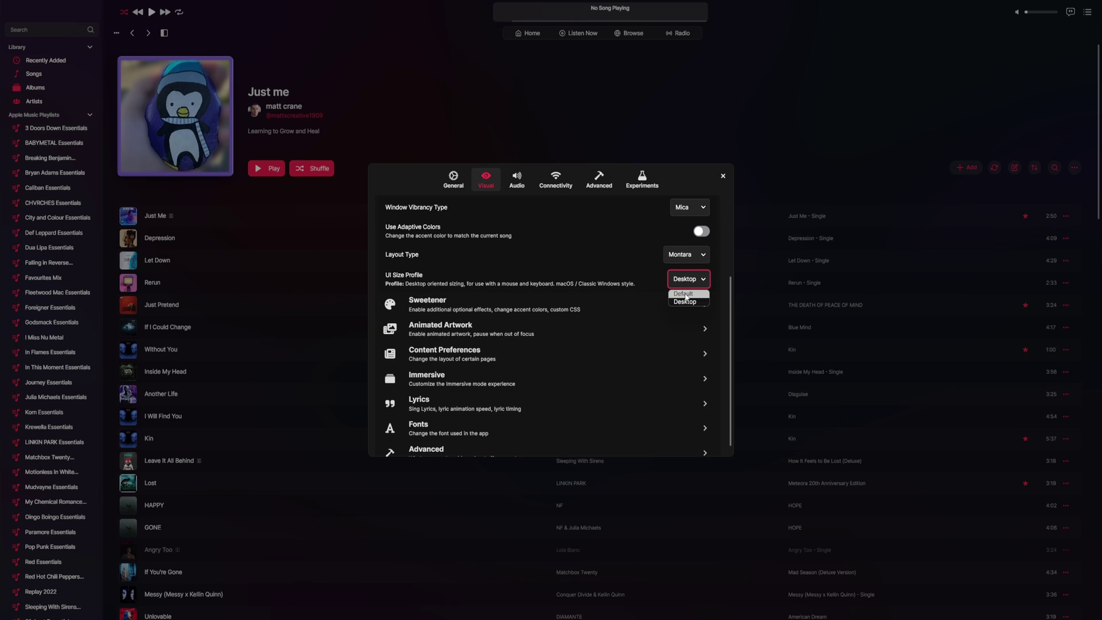
left_click(684, 293)
left_click(686, 278)
left_click(689, 302)
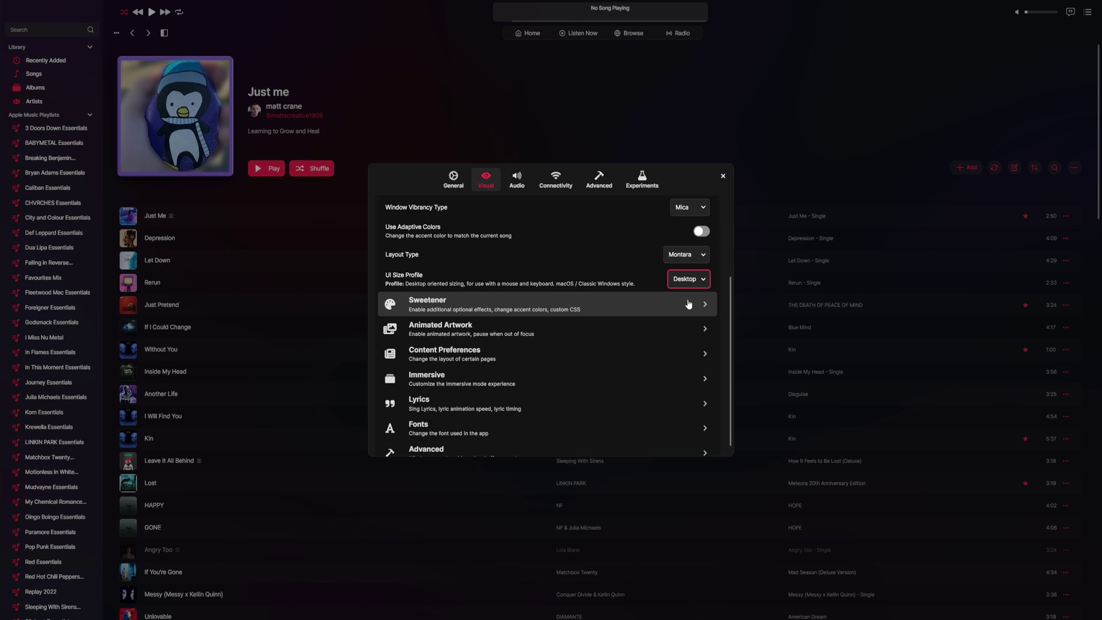
Turn on Use Immersive Background in Sweetener, leaving its framerate setting unchanged.
left_click(548, 305)
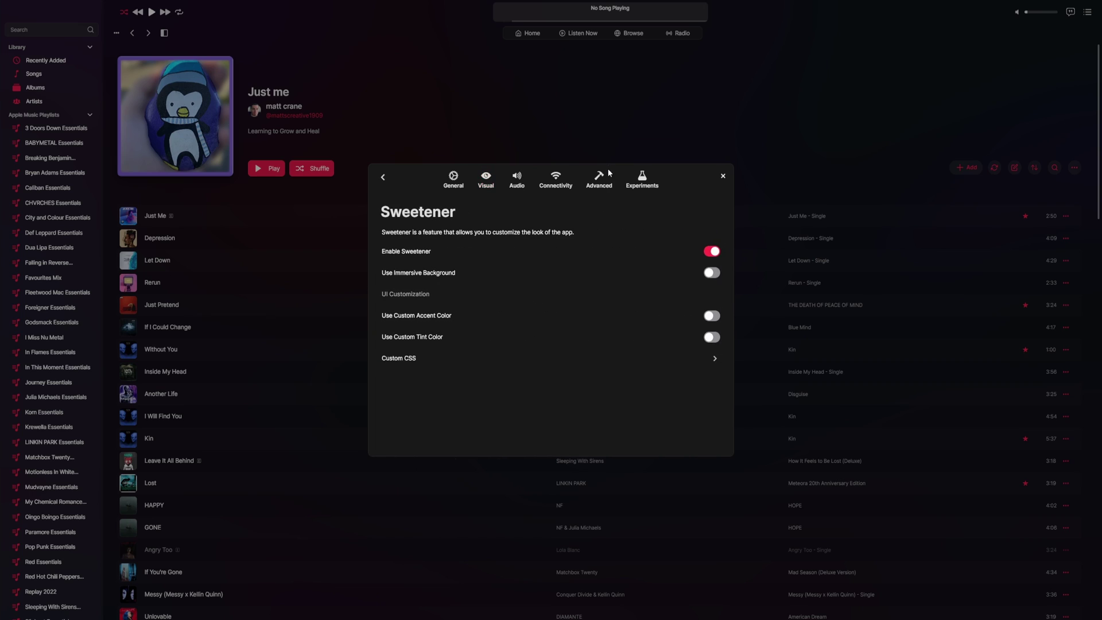
left_click(712, 273)
left_click(708, 294)
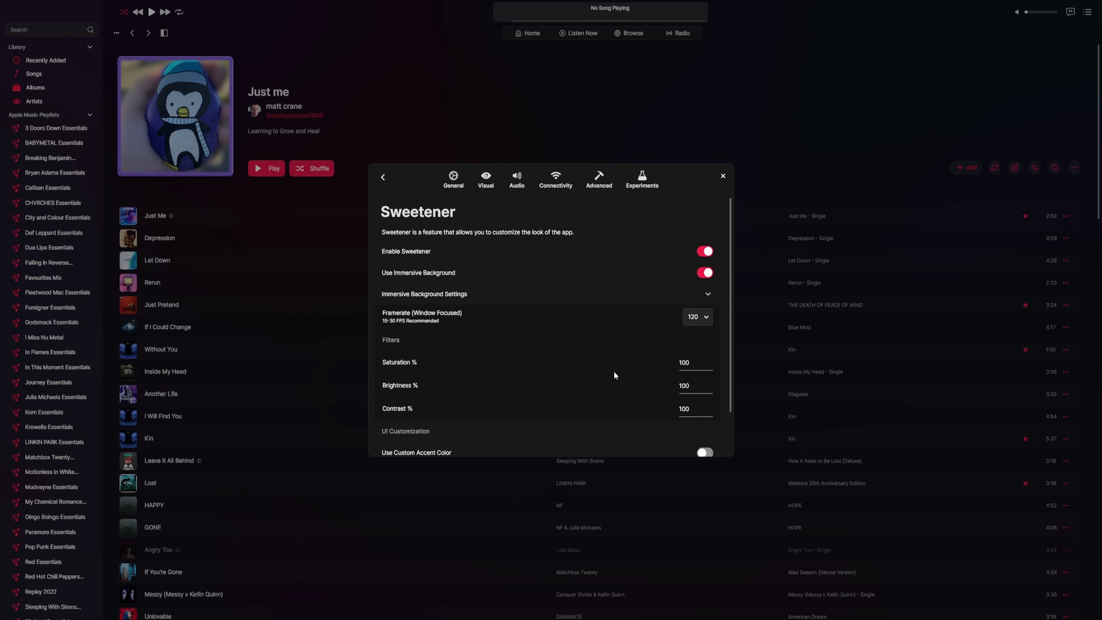
left_click(704, 318)
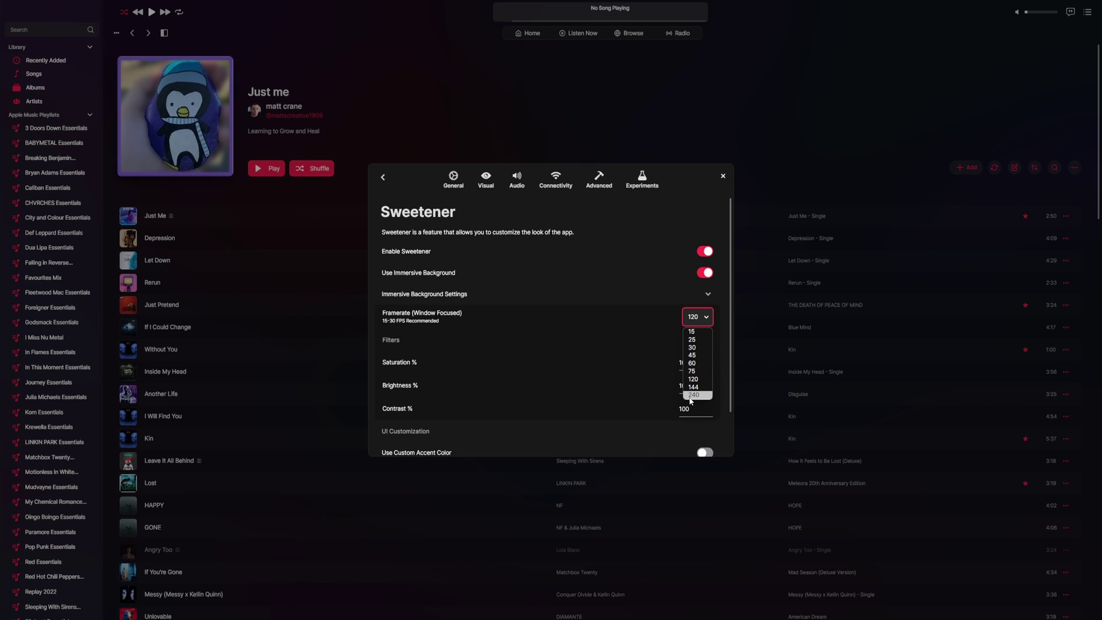
left_click(667, 309)
left_click(667, 308)
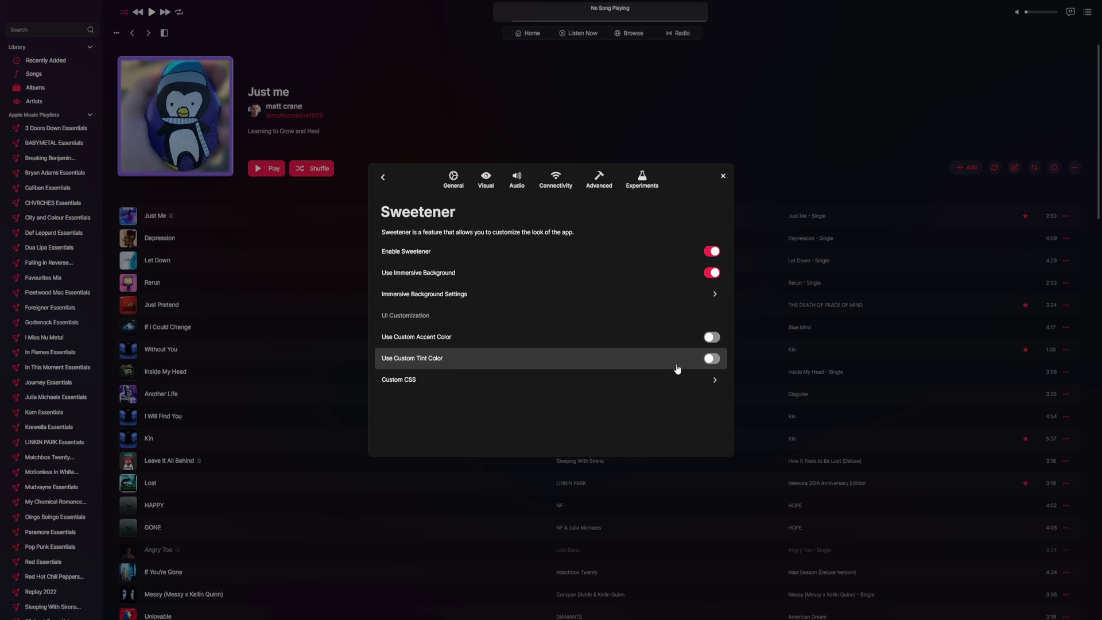
Leave custom tint colour off, enable Use Custom Accent Color, and open its colour swatch.
left_click(715, 359)
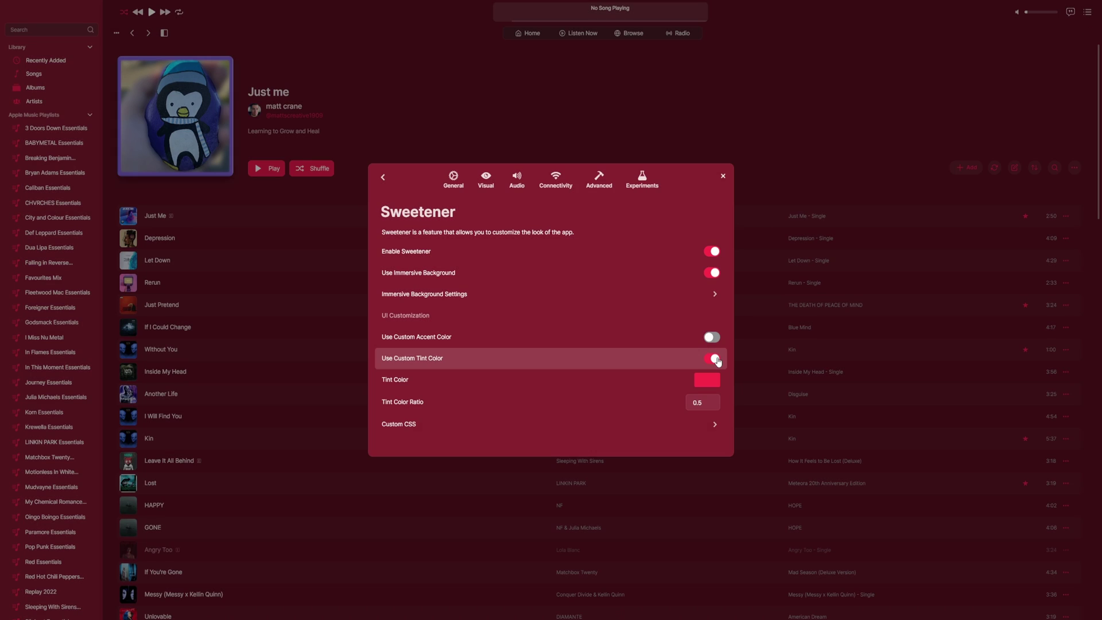
left_click(717, 359)
left_click(717, 359)
left_click(717, 359)
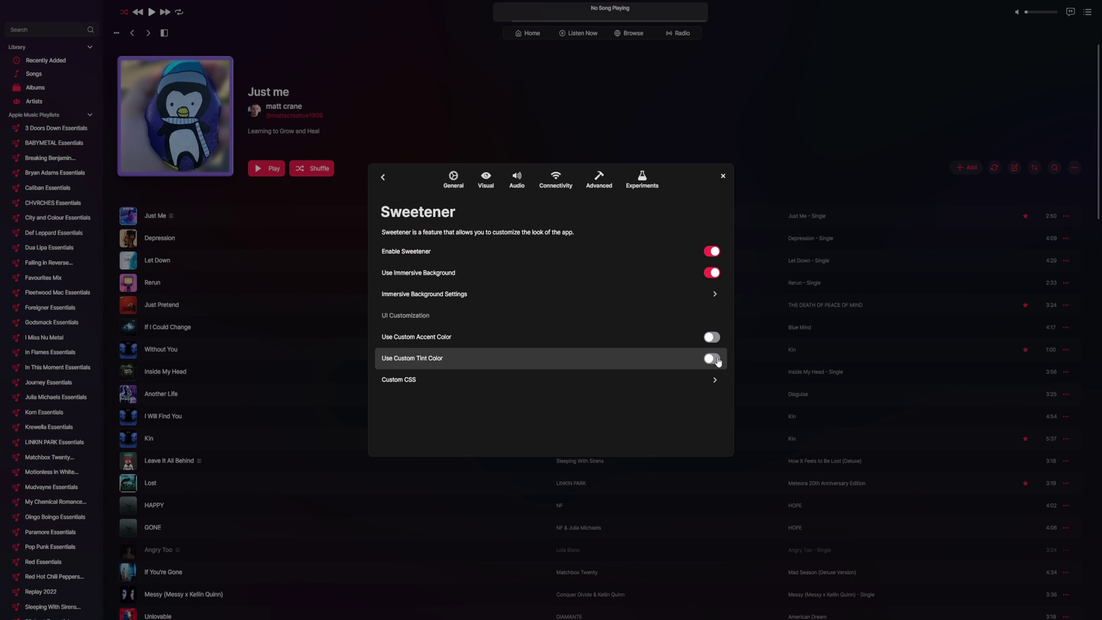
left_click(717, 339)
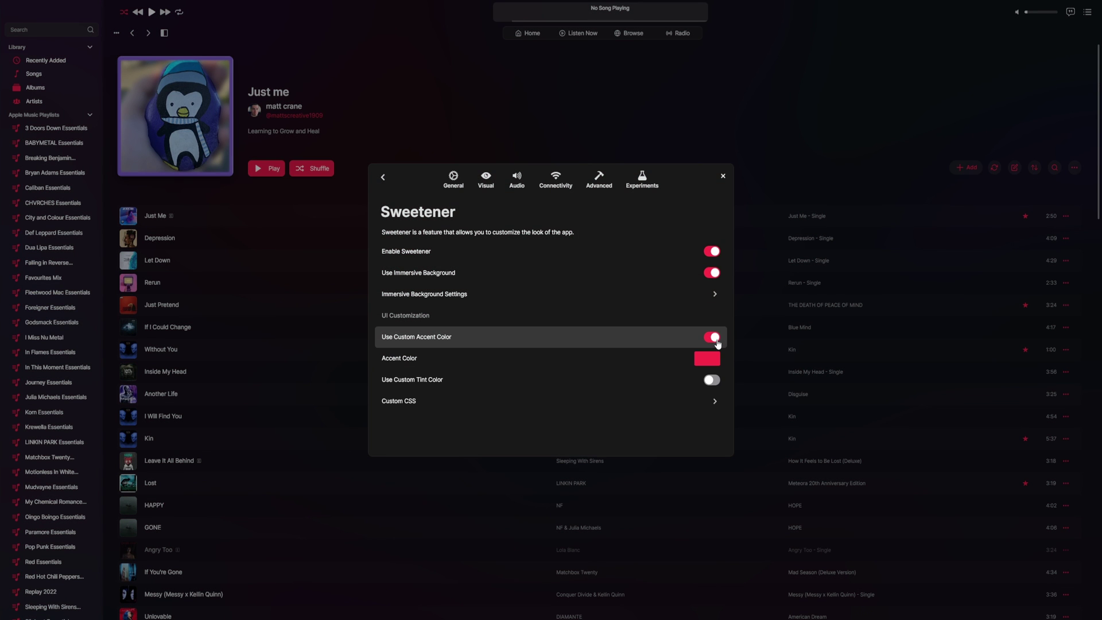
left_click(717, 340)
left_click(717, 340)
left_click(709, 360)
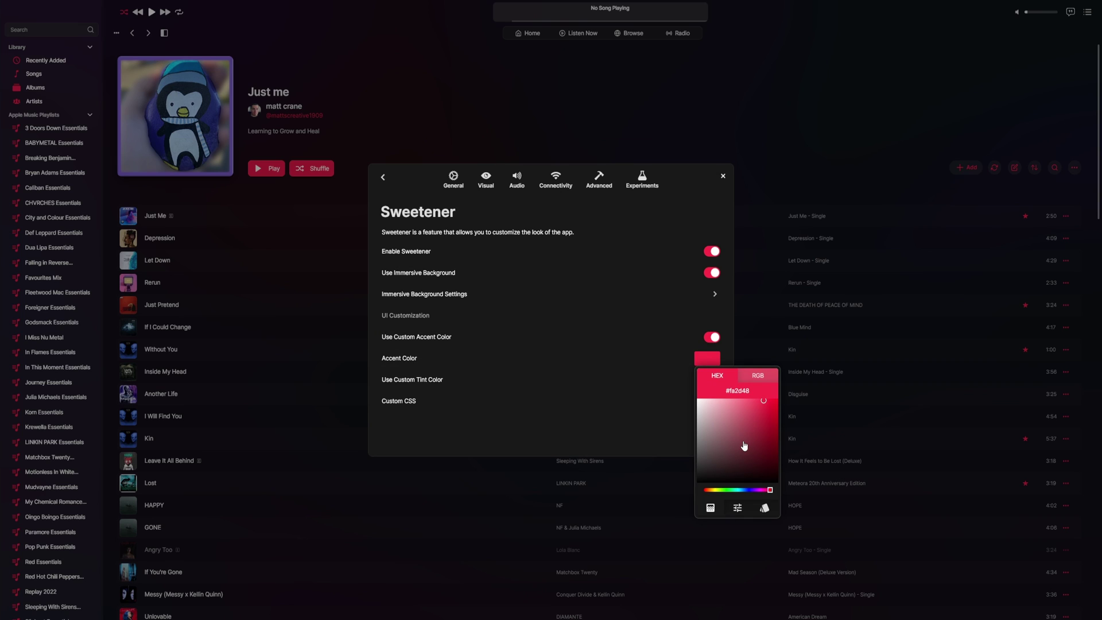
Set the accent colour to deep purple #3c0096, then return to the main Visual settings page.
left_click_drag(770, 489, 777, 433)
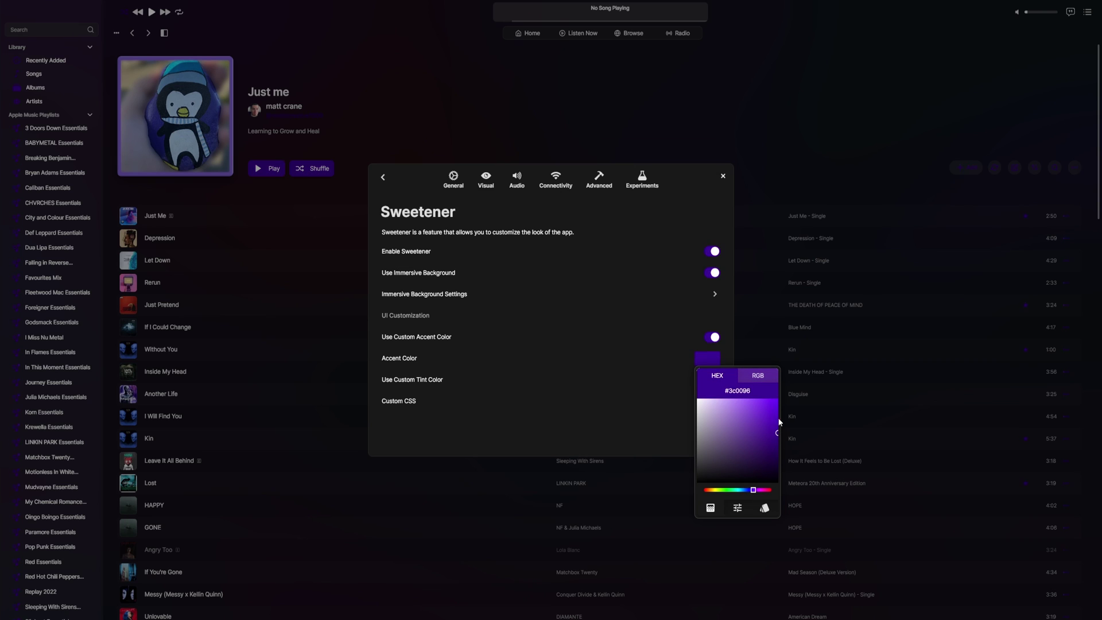
left_click(634, 400)
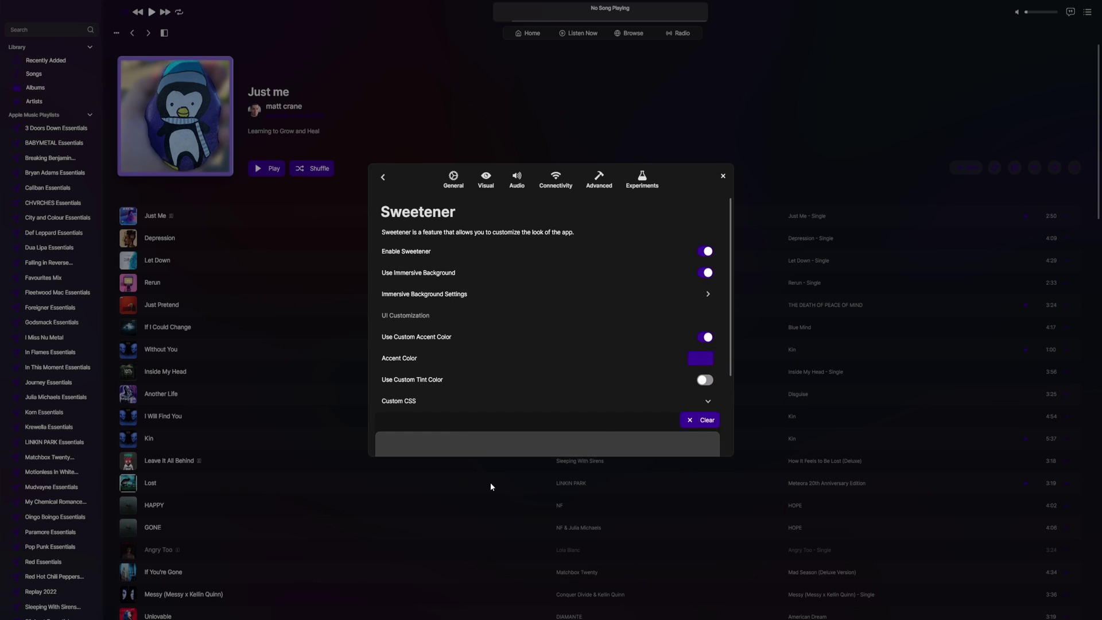
scroll(537, 385, "down", 1)
scroll(538, 373, "up", 1)
scroll(455, 428, "down", 1)
scroll(542, 384, "up", 1)
left_click(486, 180)
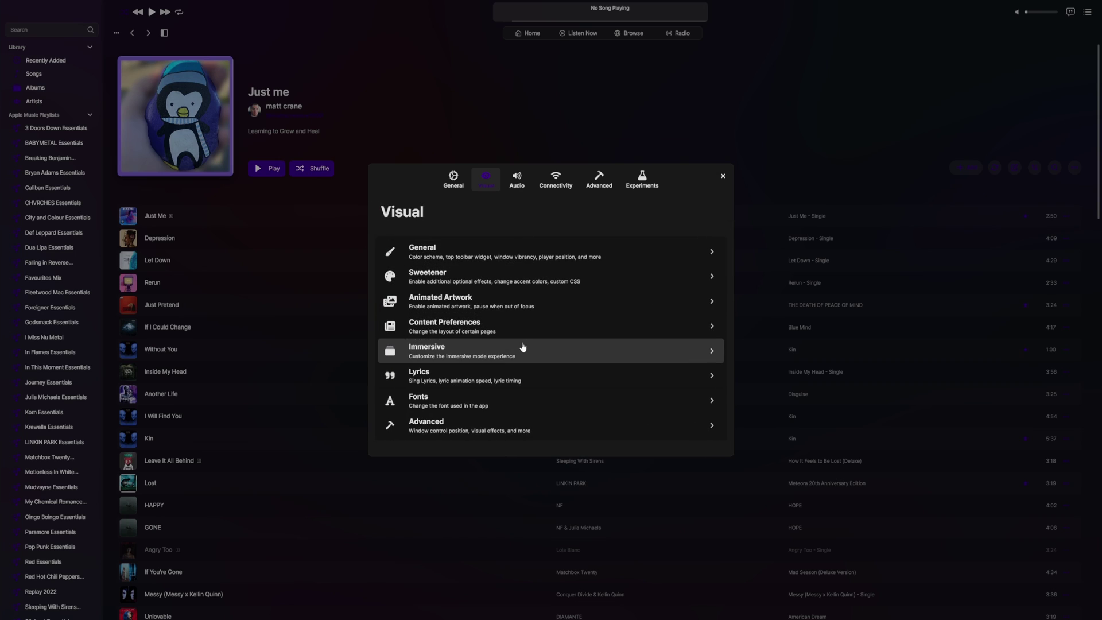
Expand Animated Artwork keeping quality at Level 8, then expand Content Preferences and review its toggles.
left_click(440, 298)
scroll(568, 399, "down", 1)
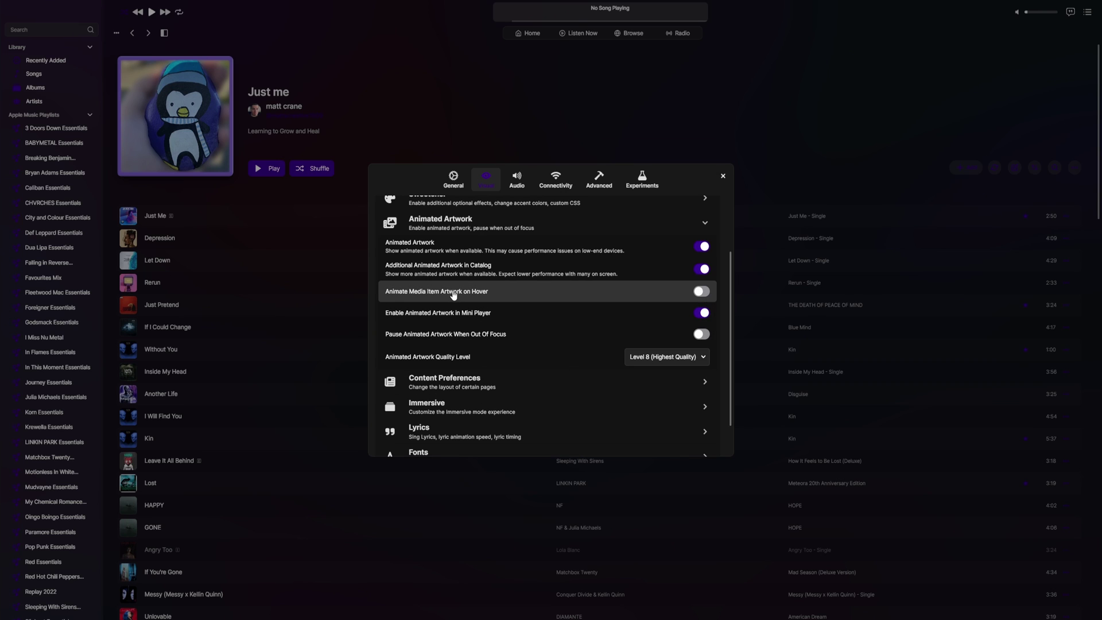
scroll(485, 376, "down", 1)
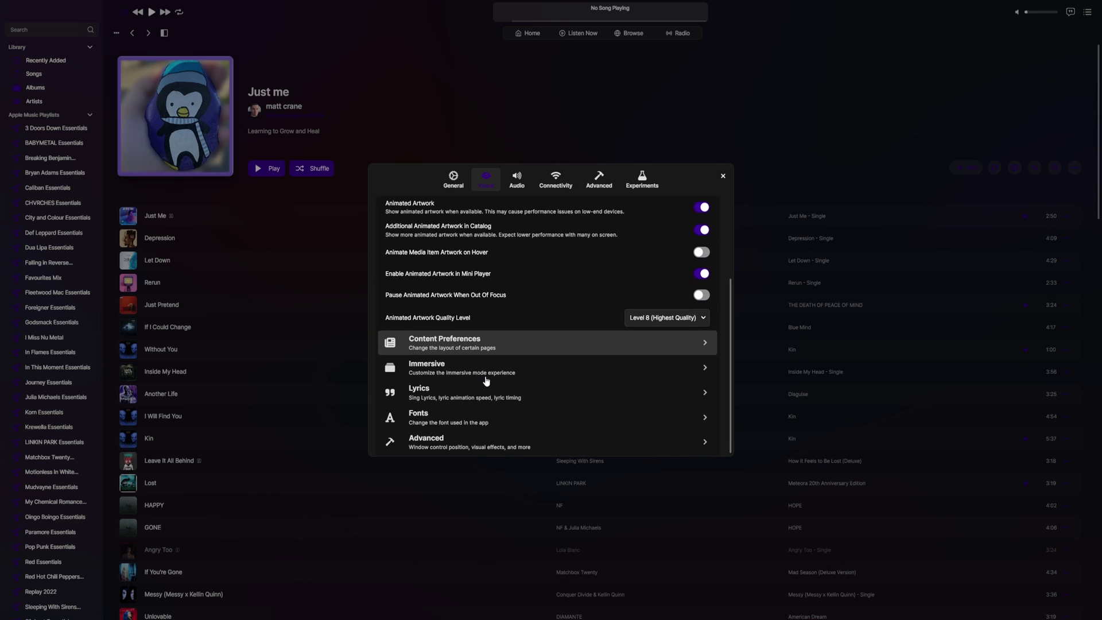
left_click(653, 318)
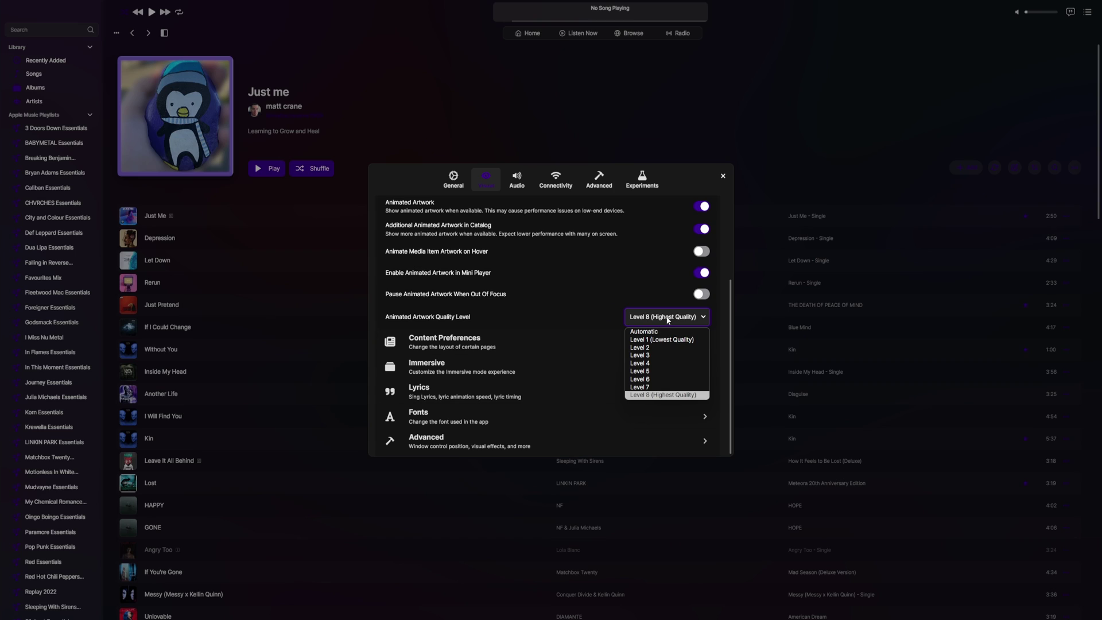
left_click(665, 319)
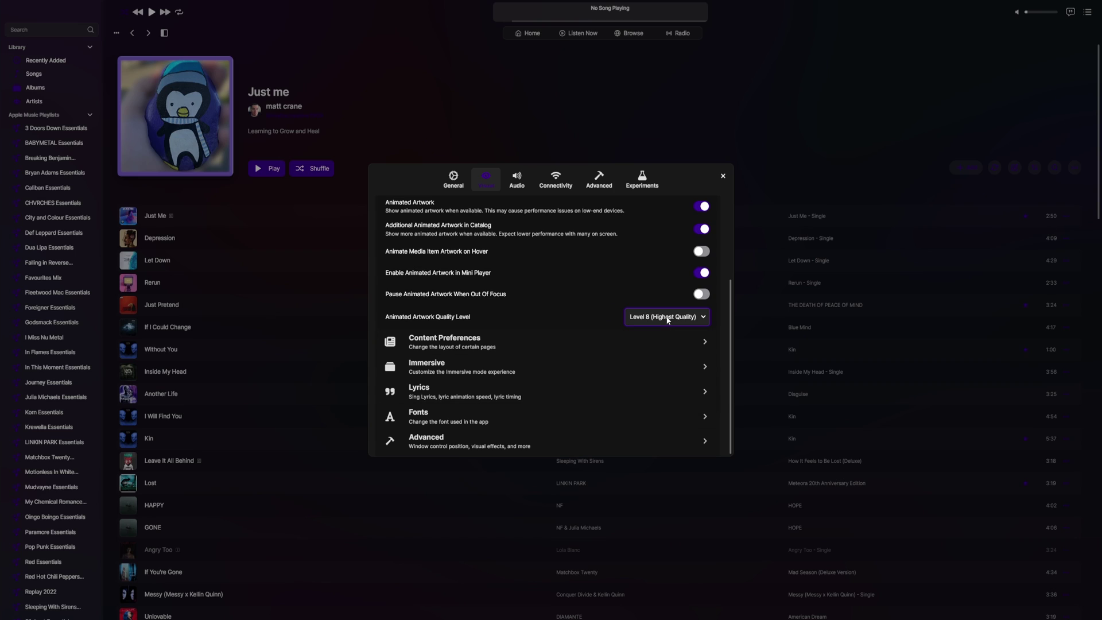
left_click(468, 354)
scroll(585, 367, "down", 3)
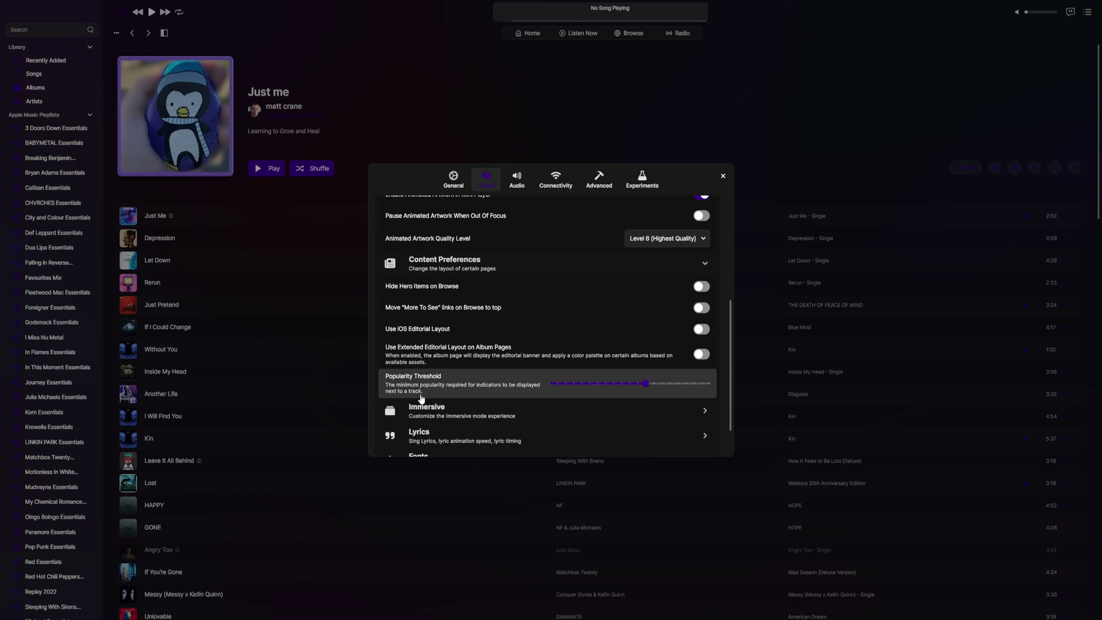
scroll(517, 437, "down", 2)
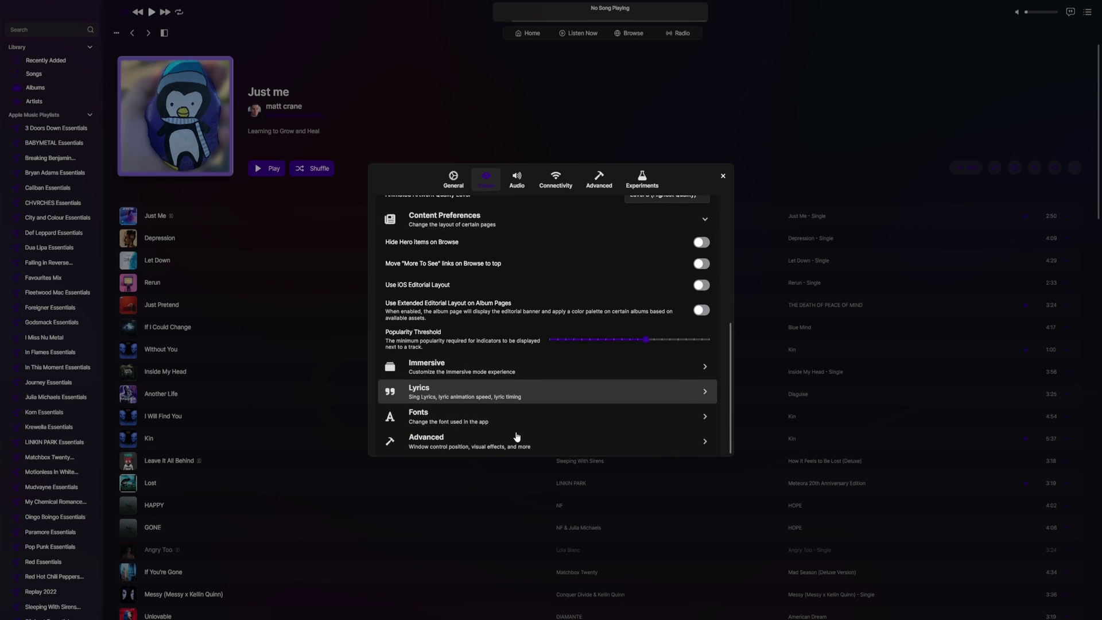
Expand the Immersive options, keep the Default background type, and scroll through the Sonoma style settings.
left_click(458, 374)
scroll(670, 320, "down", 5)
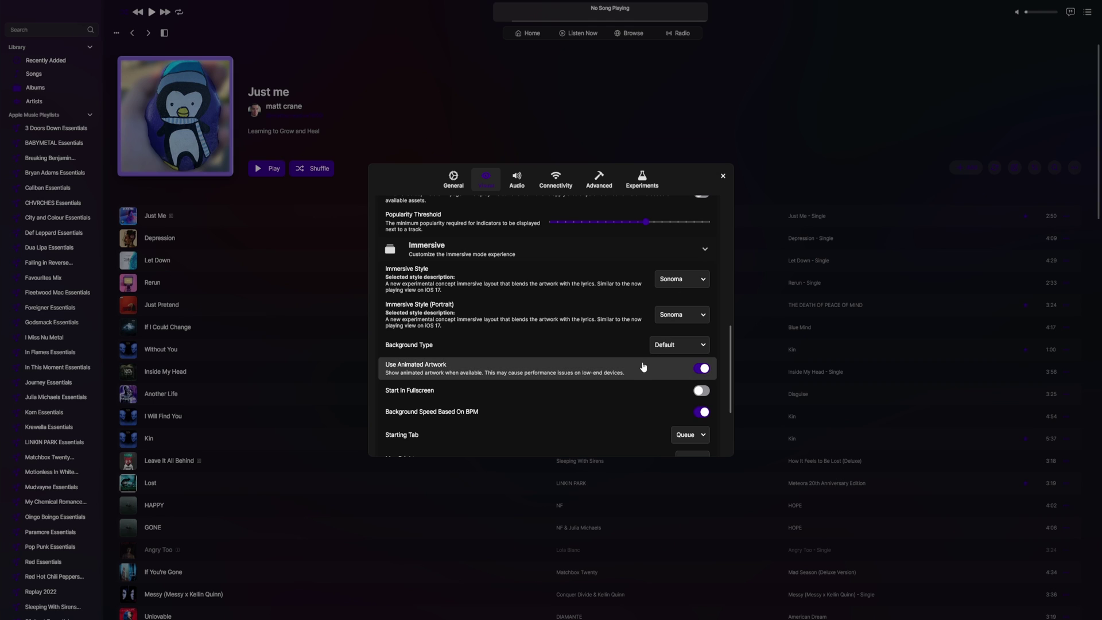
left_click(668, 348)
left_click(676, 358)
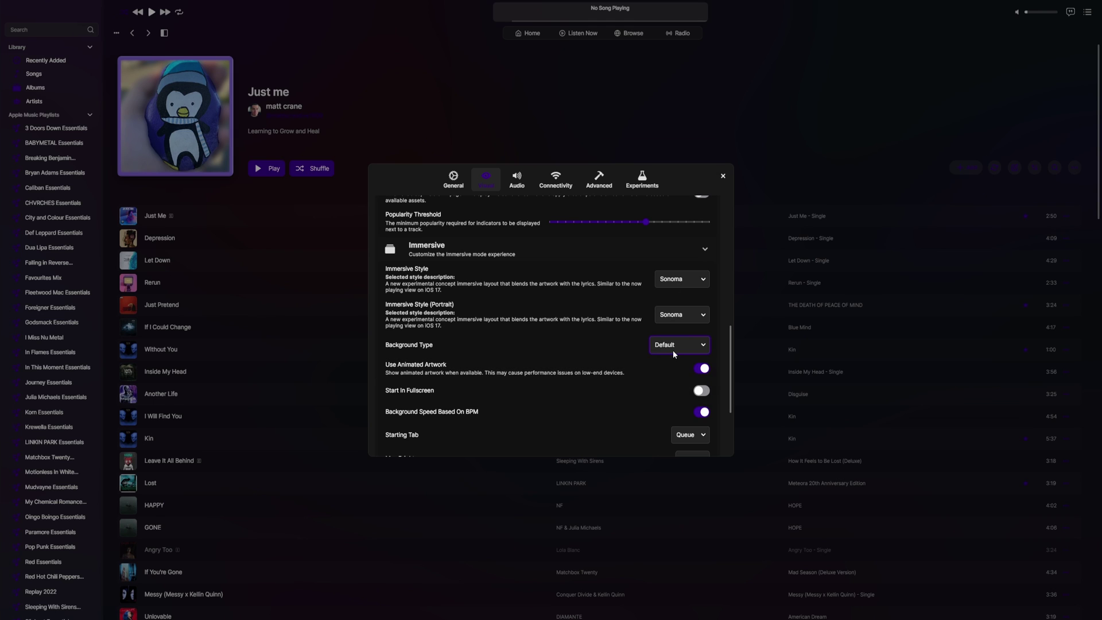
scroll(623, 418, "down", 3)
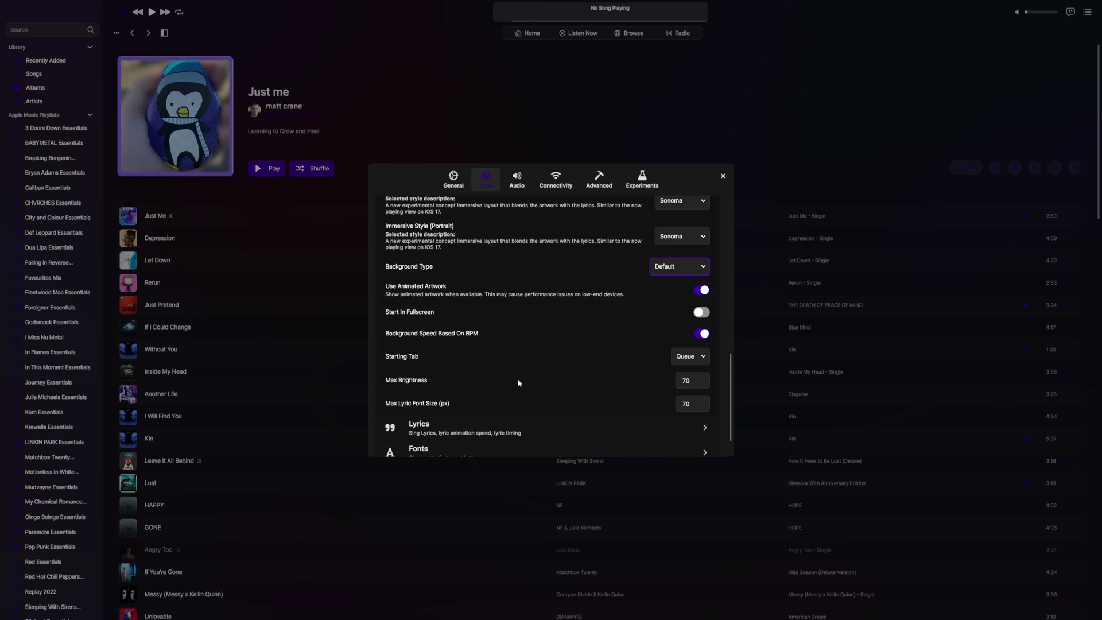
scroll(568, 430, "down", 1)
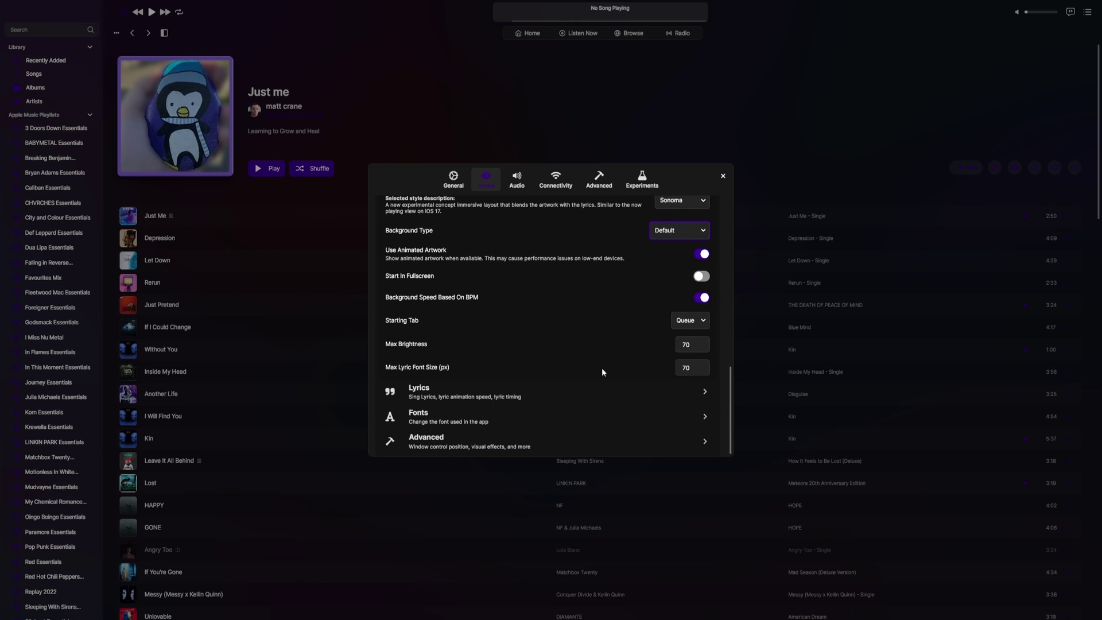
Expand the Lyrics and Advanced visual option groups.
left_click(476, 396)
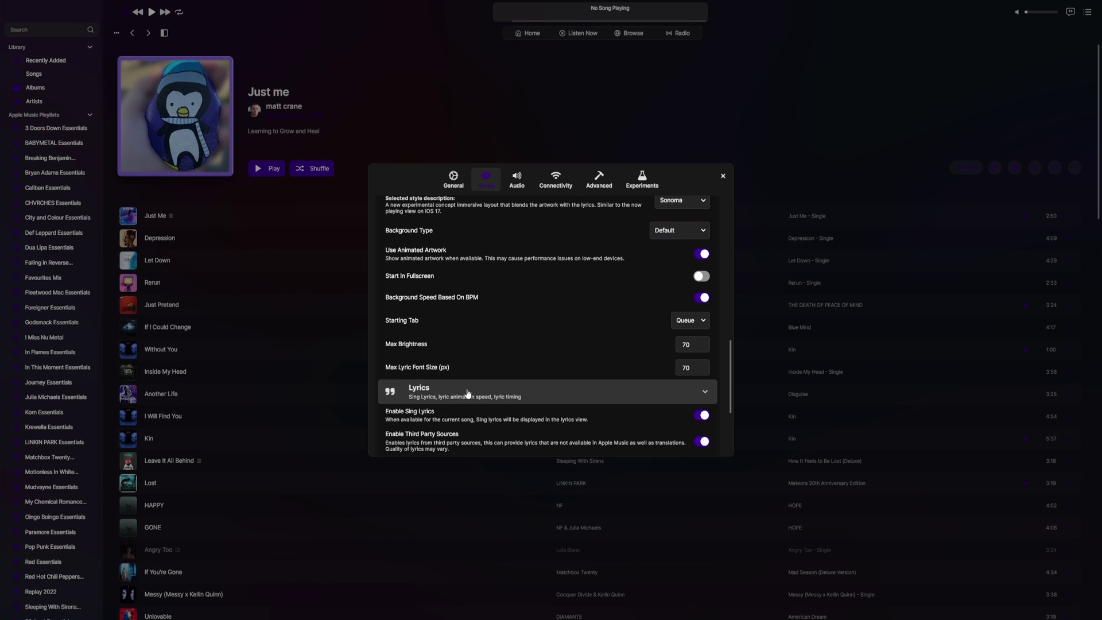
scroll(471, 411, "down", 3)
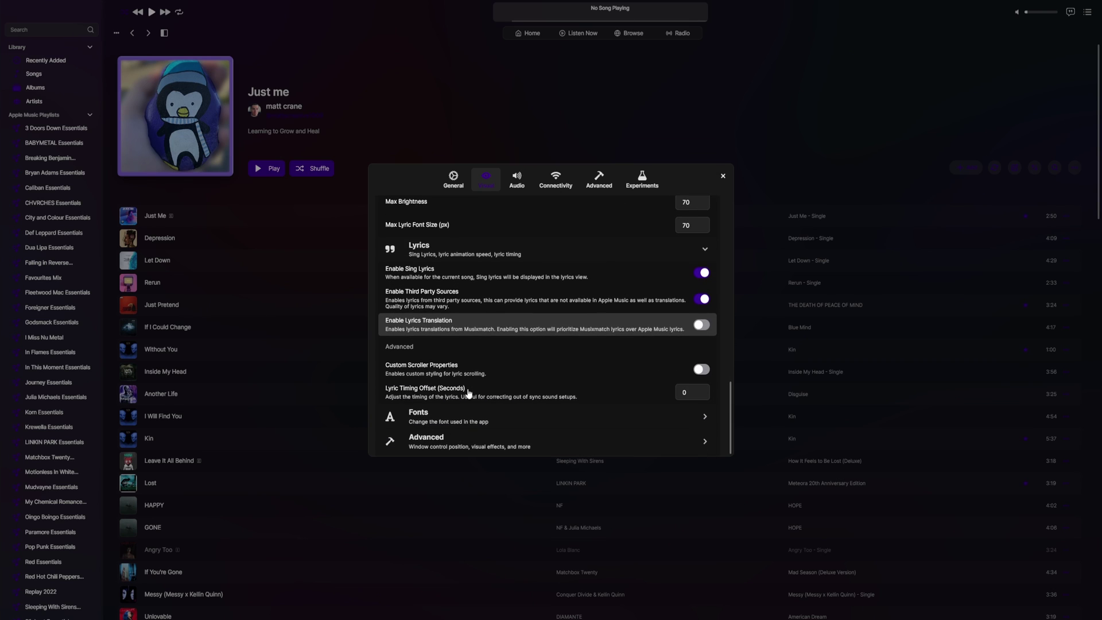
left_click(467, 446)
scroll(632, 356, "down", 3)
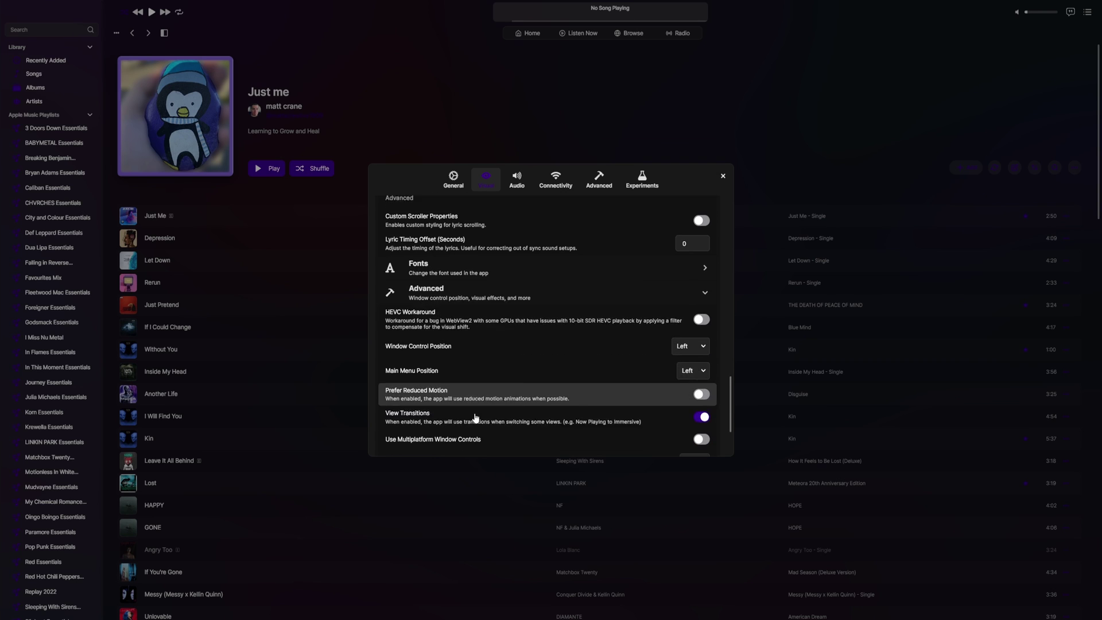
Set Window Control Position to Left and Main Menu Position to Right.
left_click(687, 338)
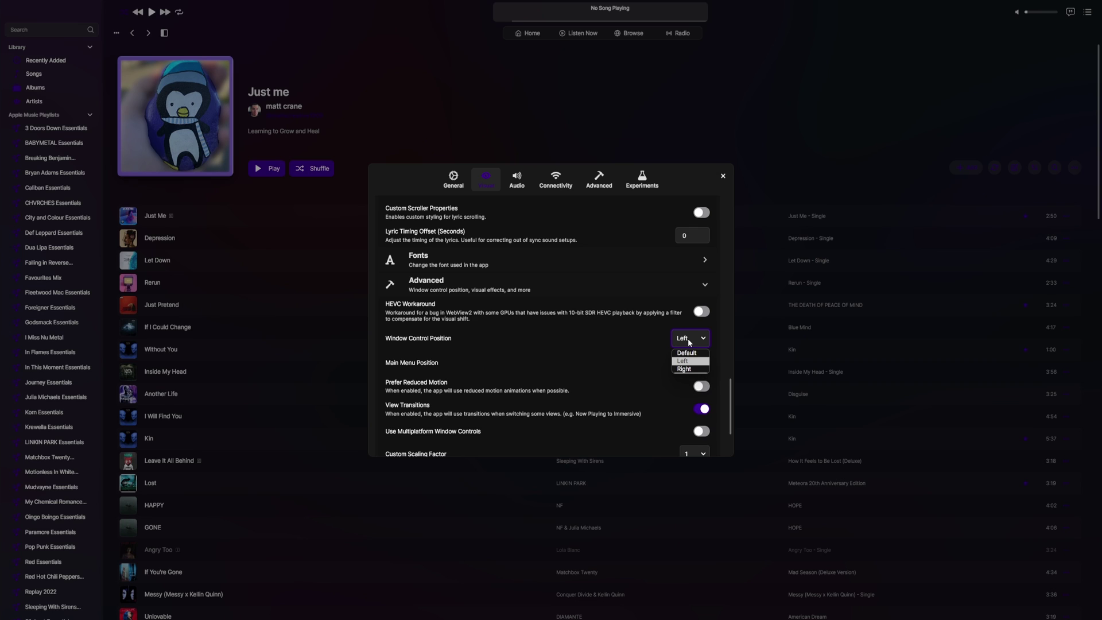
left_click(694, 351)
left_click(692, 342)
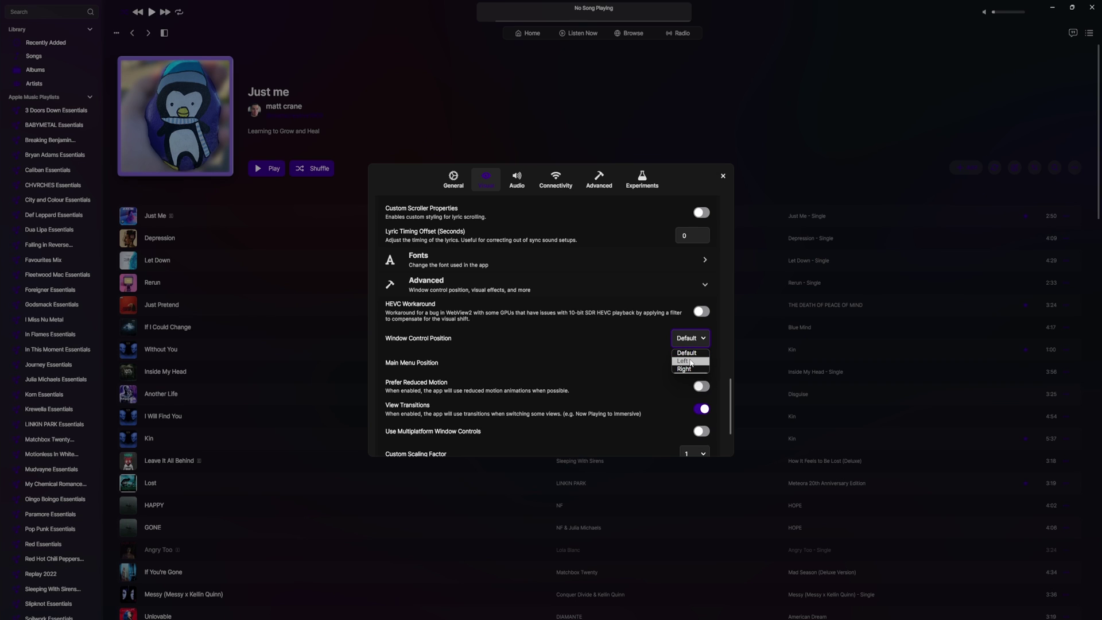
left_click(690, 362)
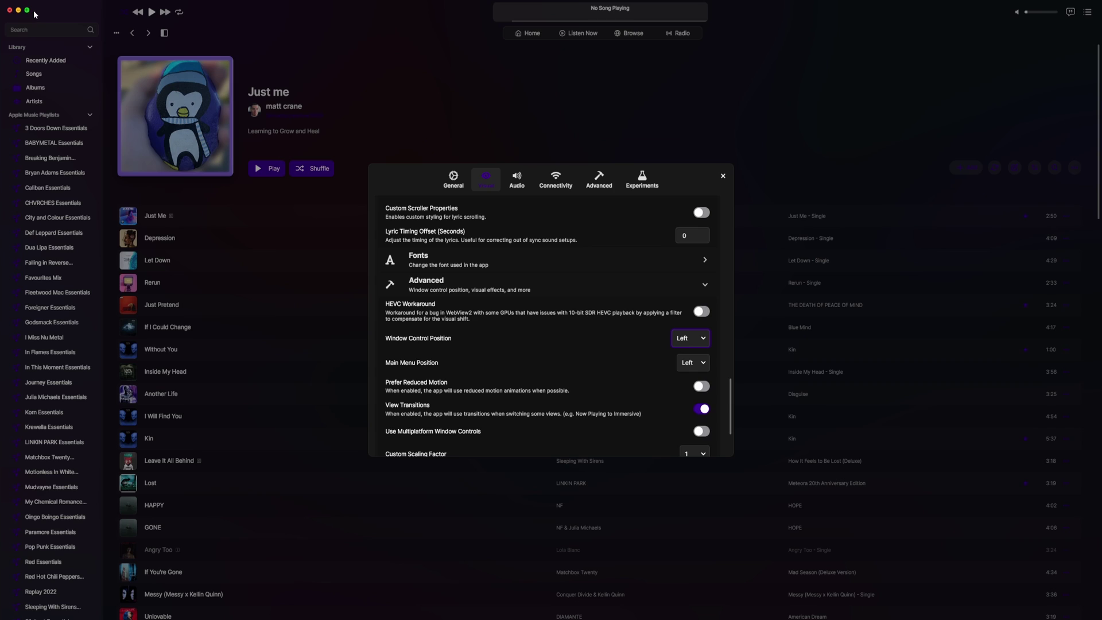
left_click(684, 362)
left_click(692, 389)
Change Artwork Loading Method from Lazy to Eager.
scroll(635, 401, "down", 2)
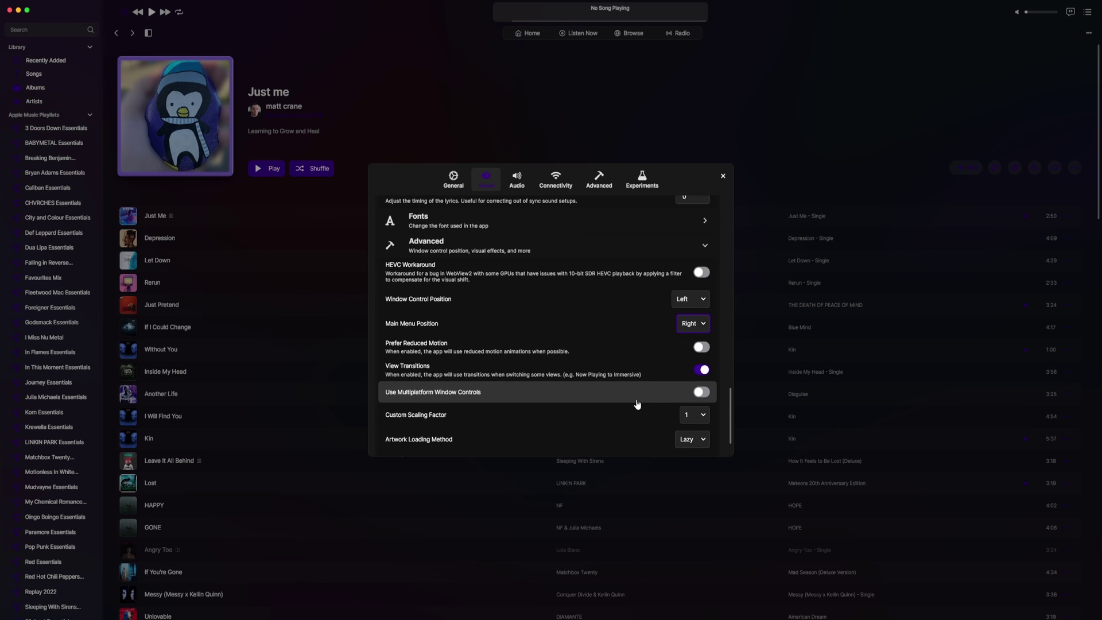
scroll(568, 407, "down", 2)
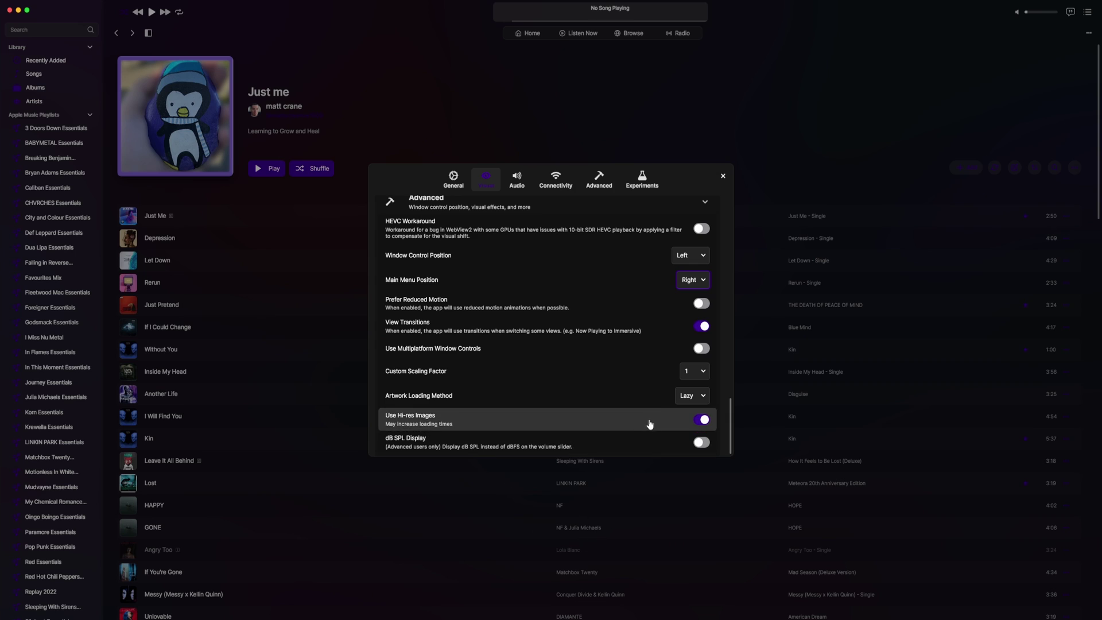
left_click(693, 397)
left_click(696, 417)
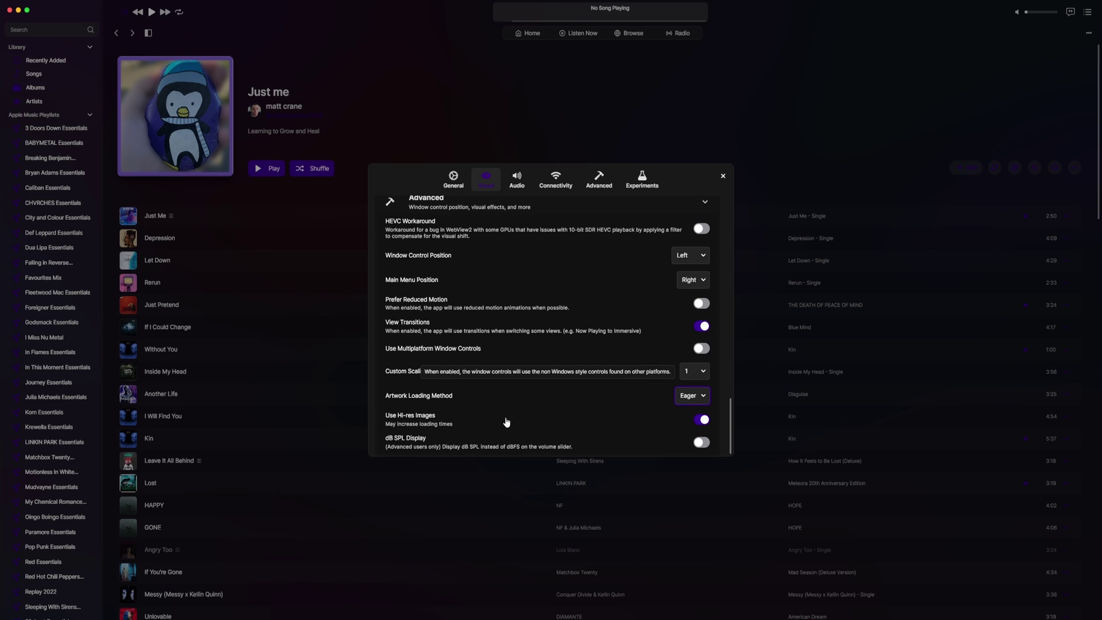
left_click(517, 179)
Turn on Show Cider Audio in Toolbar and Show Bitrate in Now Playing, keeping 256 kbps quality.
left_click(698, 310)
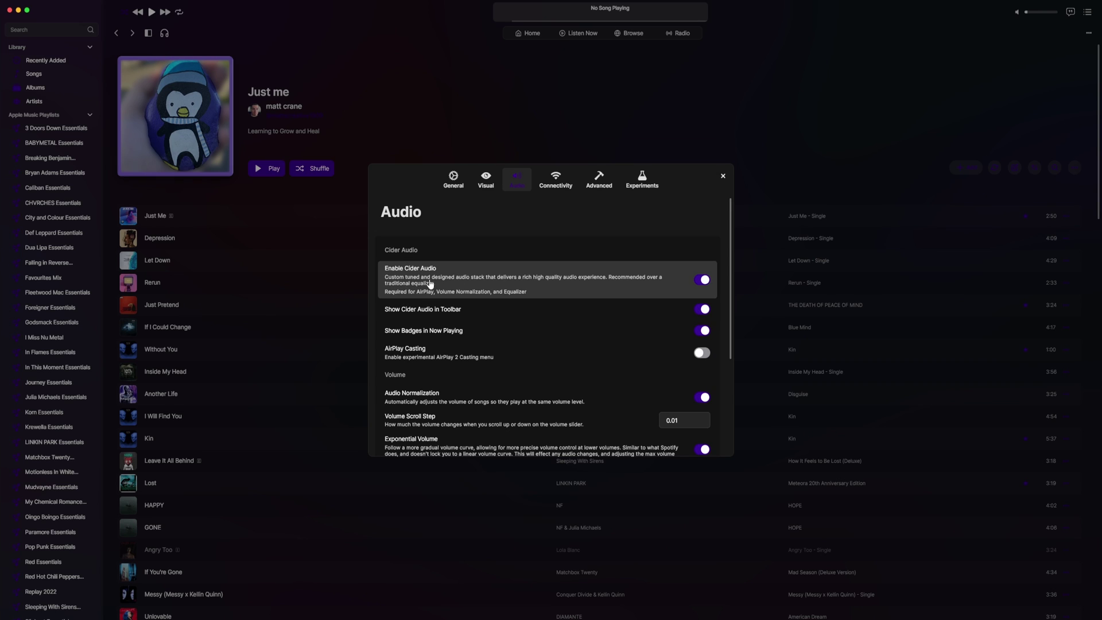
scroll(493, 258, "down", 4)
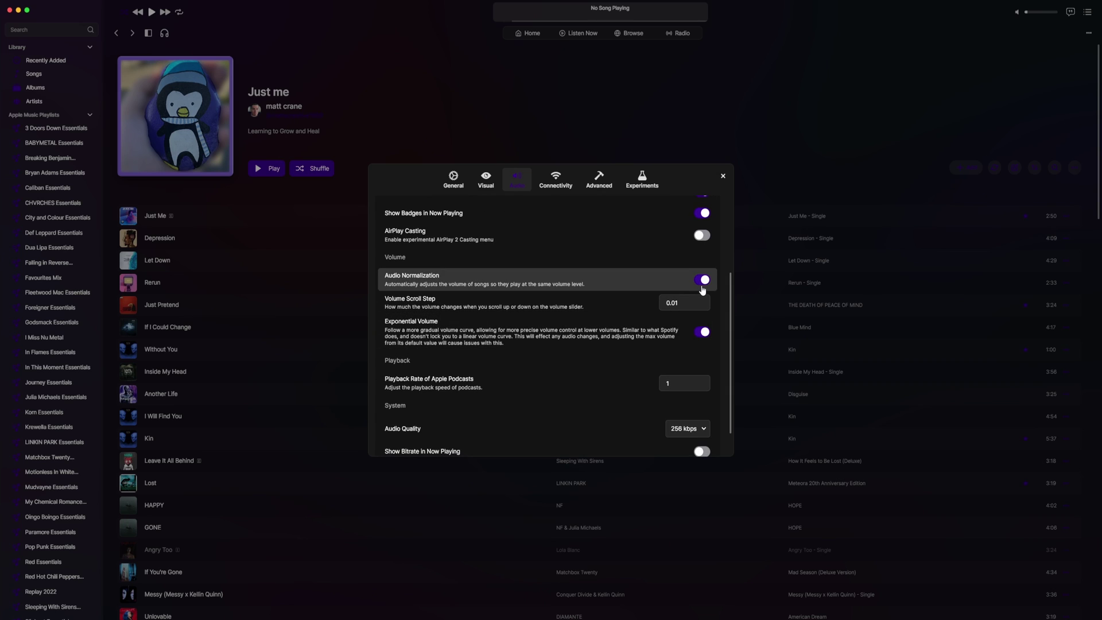
scroll(698, 298, "down", 1)
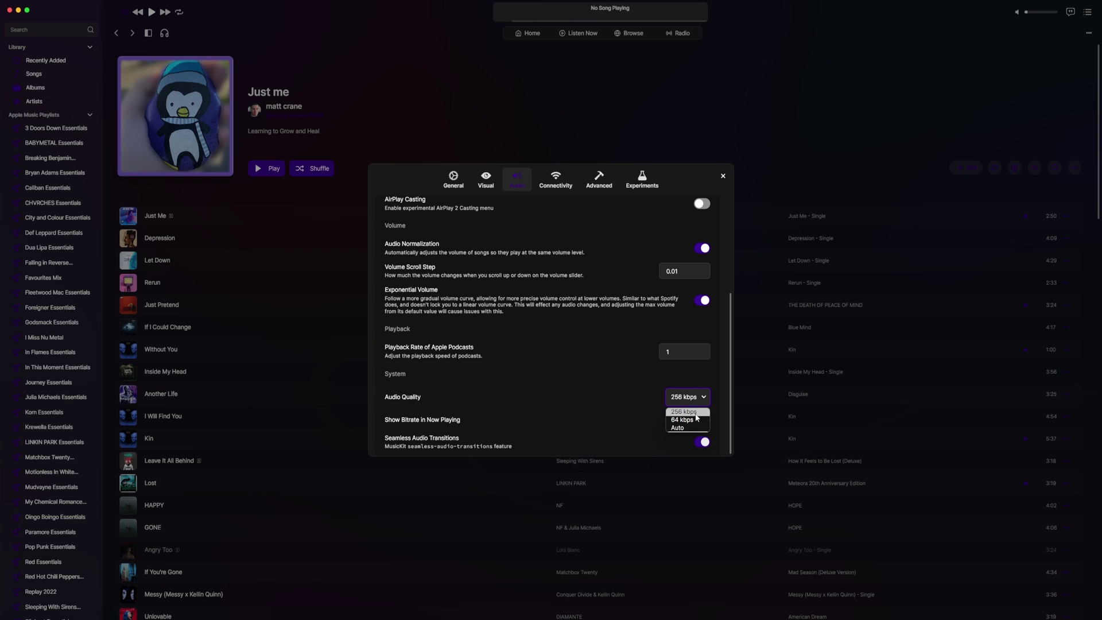
left_click(696, 412)
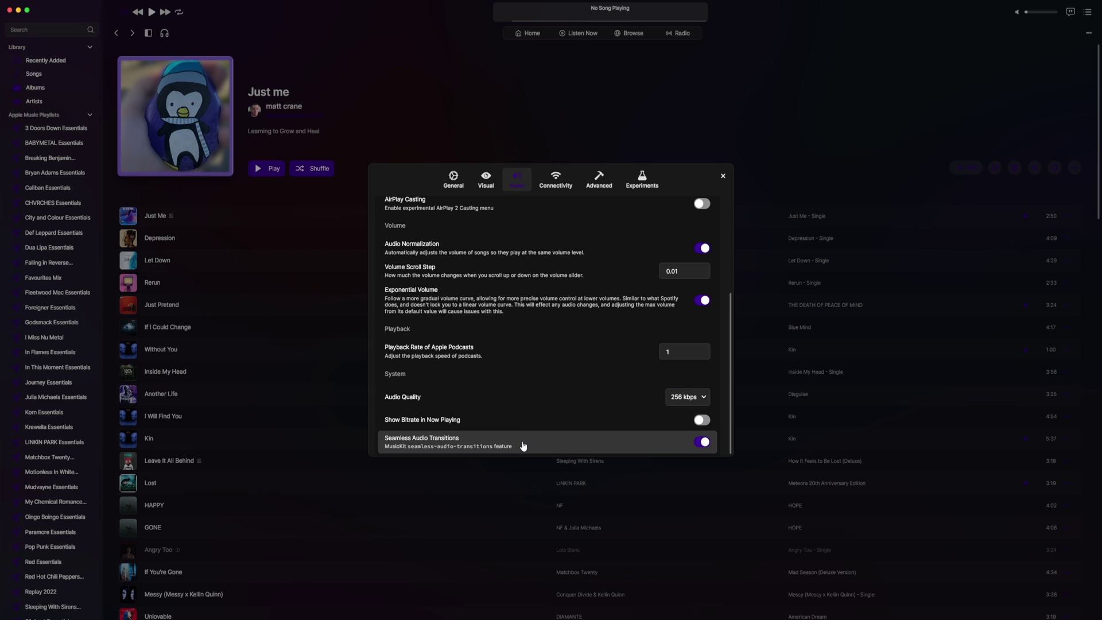
left_click(702, 421)
scroll(511, 445, "up", 5)
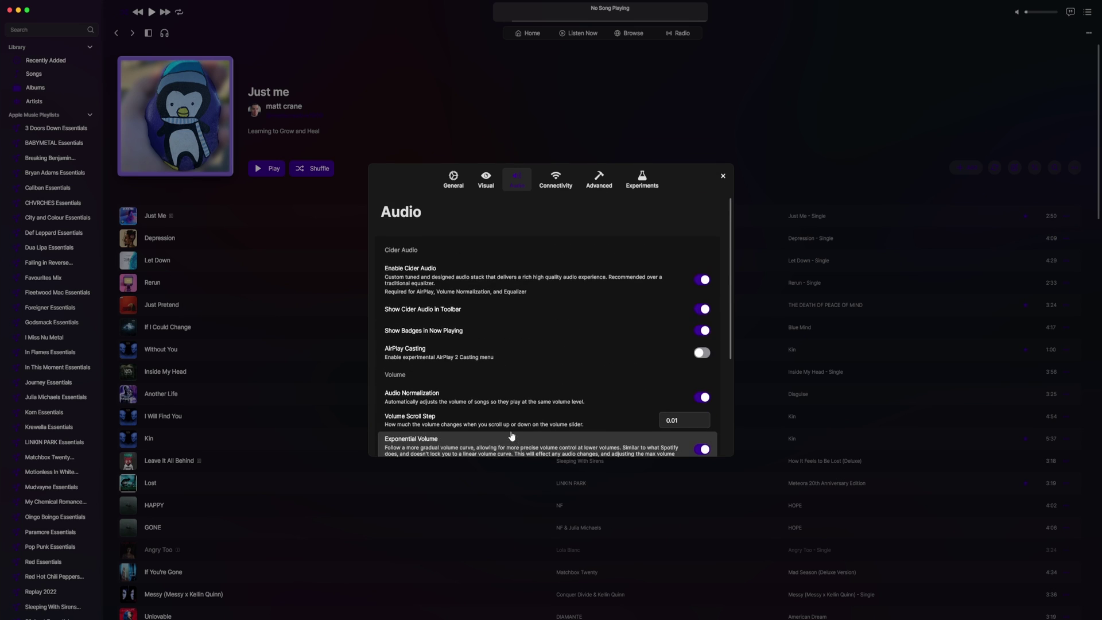
Look through the Connectivity, Advanced and Experiments settings pages, then close Settings.
left_click(555, 181)
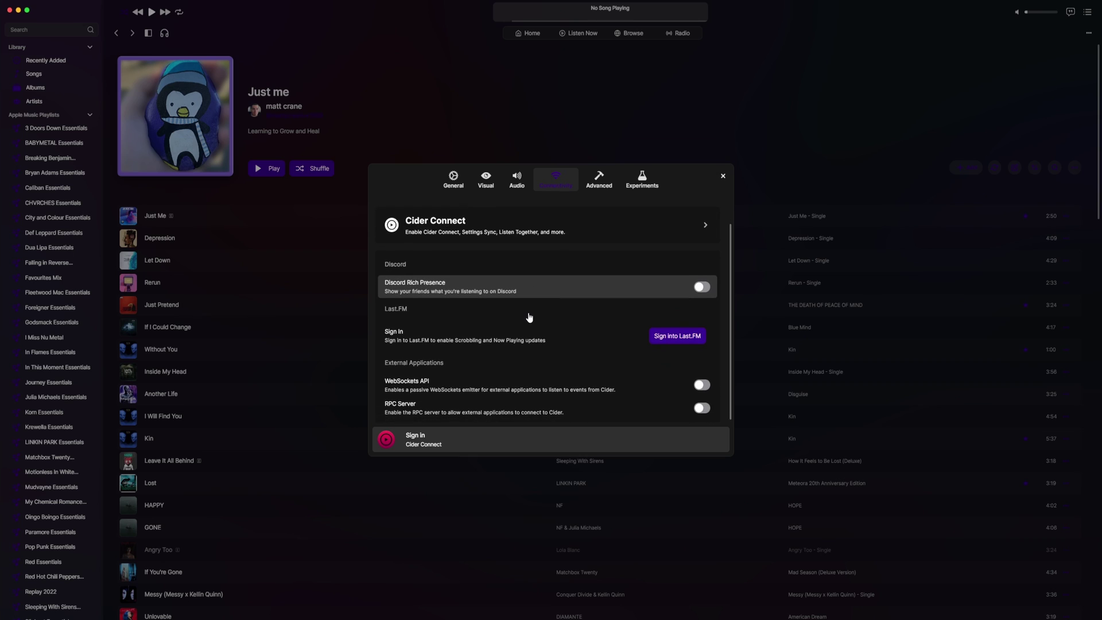
left_click(591, 181)
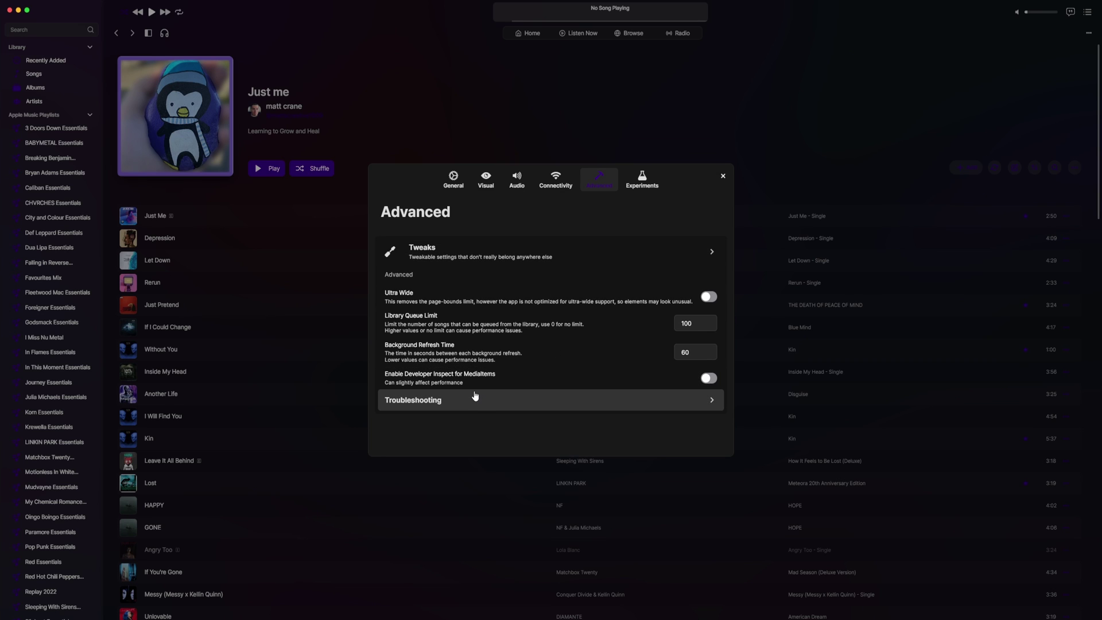
left_click(642, 179)
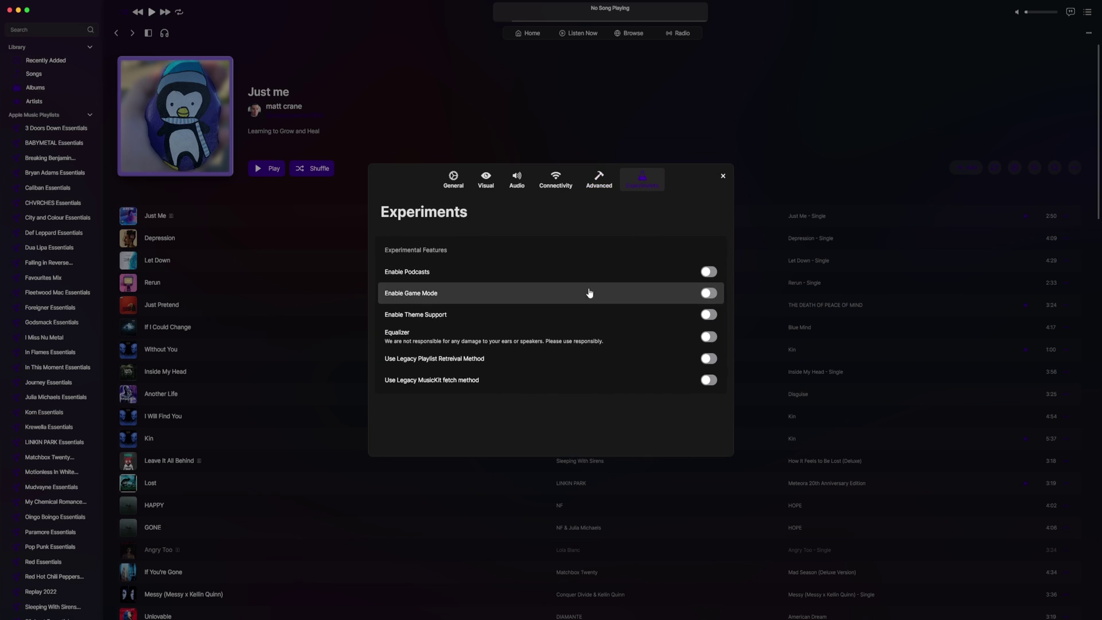
left_click(722, 175)
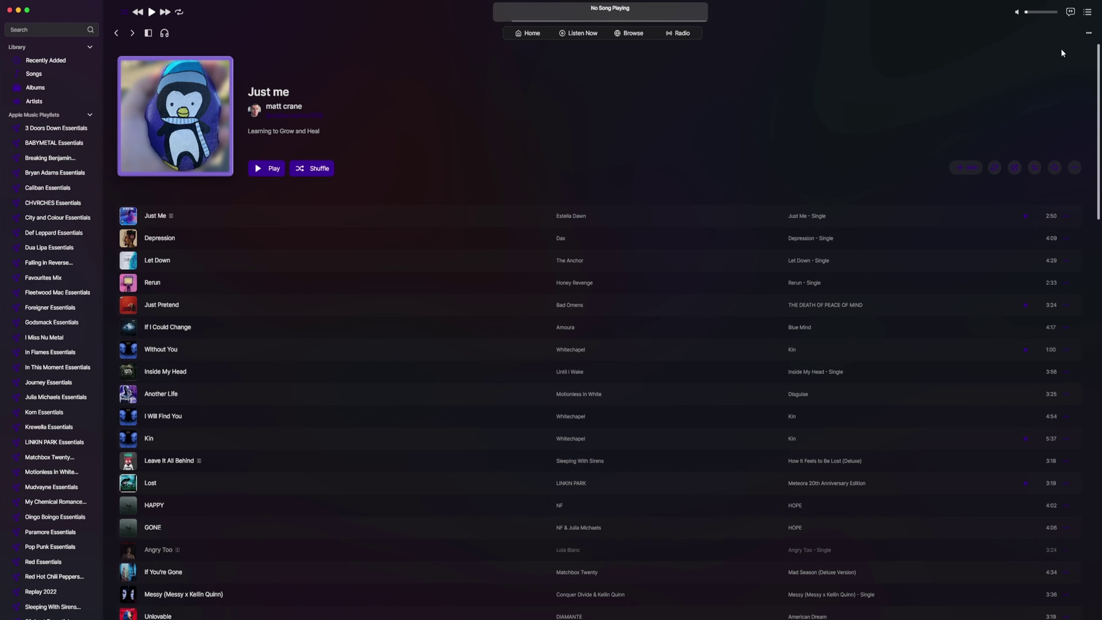
Review the Updates version list, confirming 2.4.0.0-sp2 is installed, then close it.
left_click(1089, 32)
left_click(1029, 73)
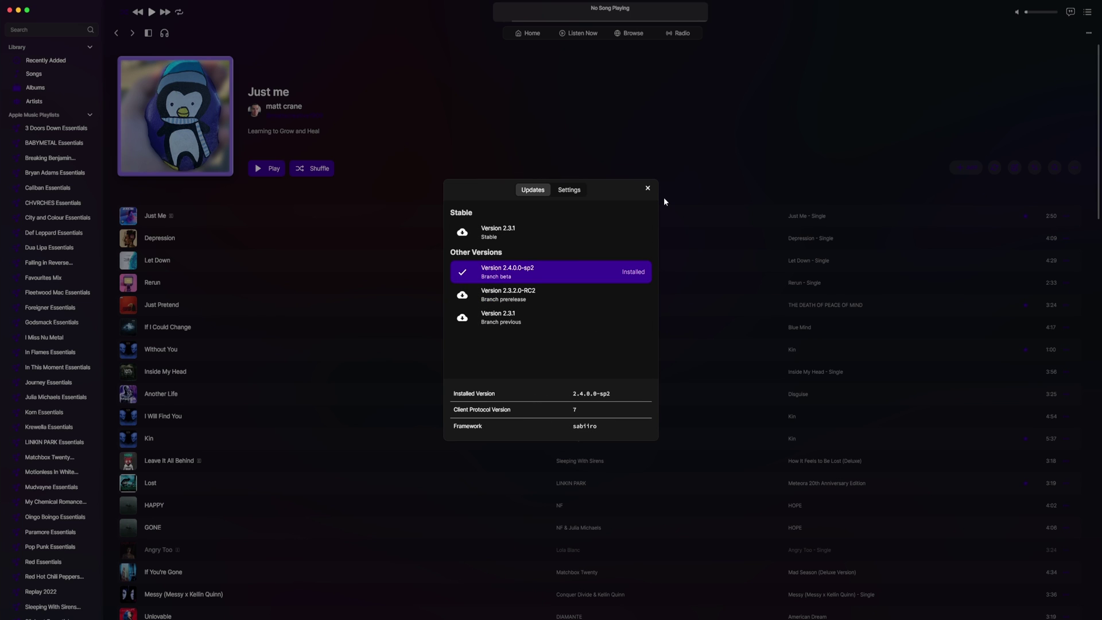
left_click(647, 189)
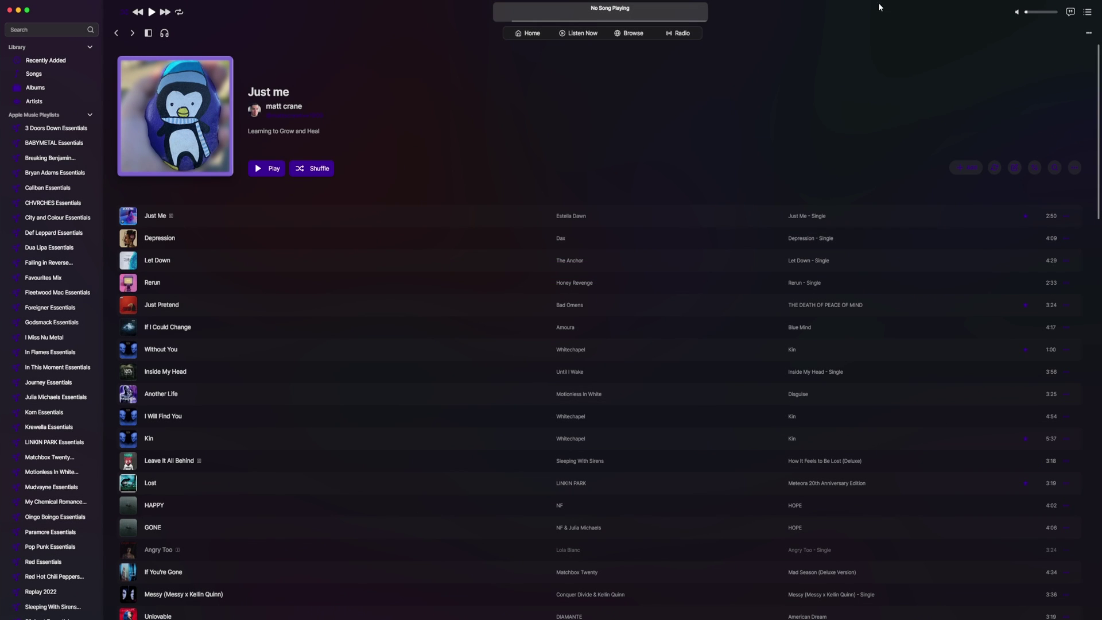
left_click(1088, 33)
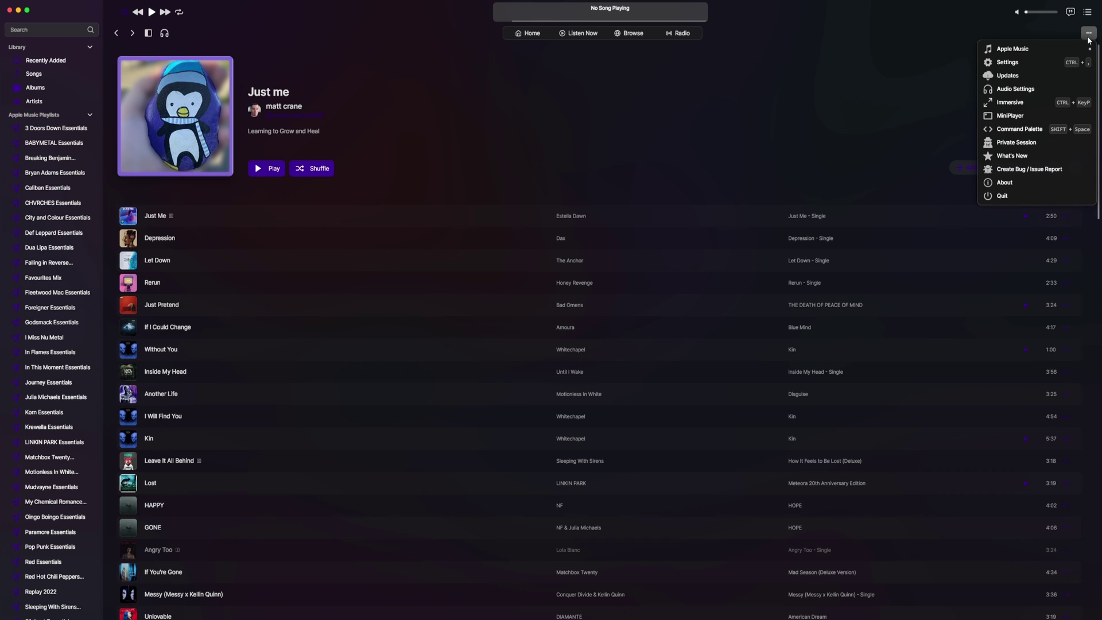
Open the Immersive view from the main menu, then close it back to the Just me playlist.
left_click(1010, 102)
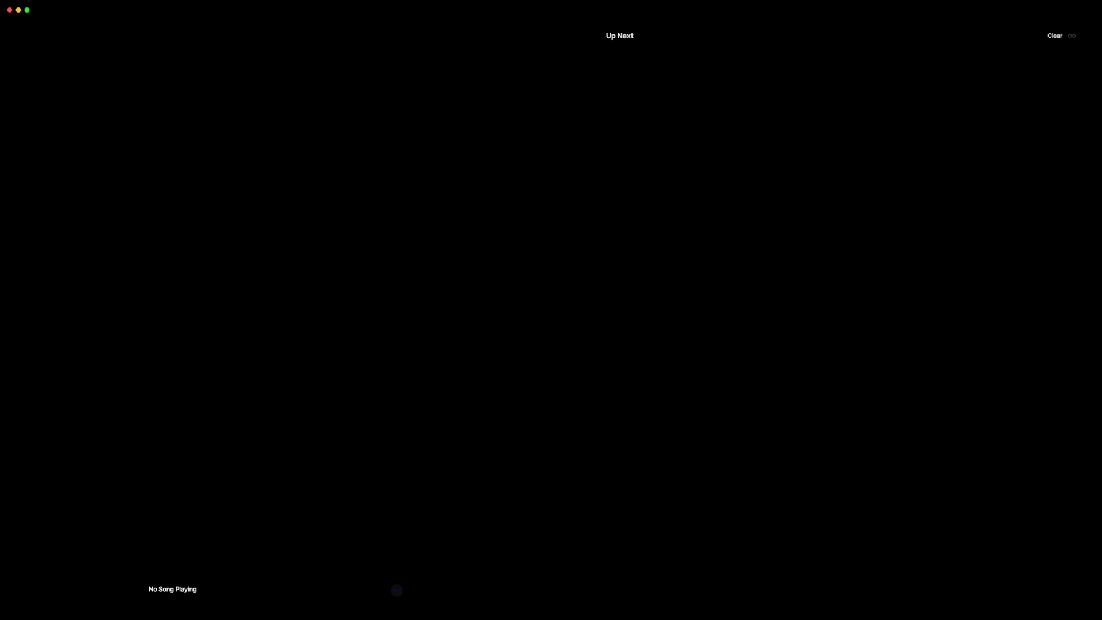
left_click(23, 23)
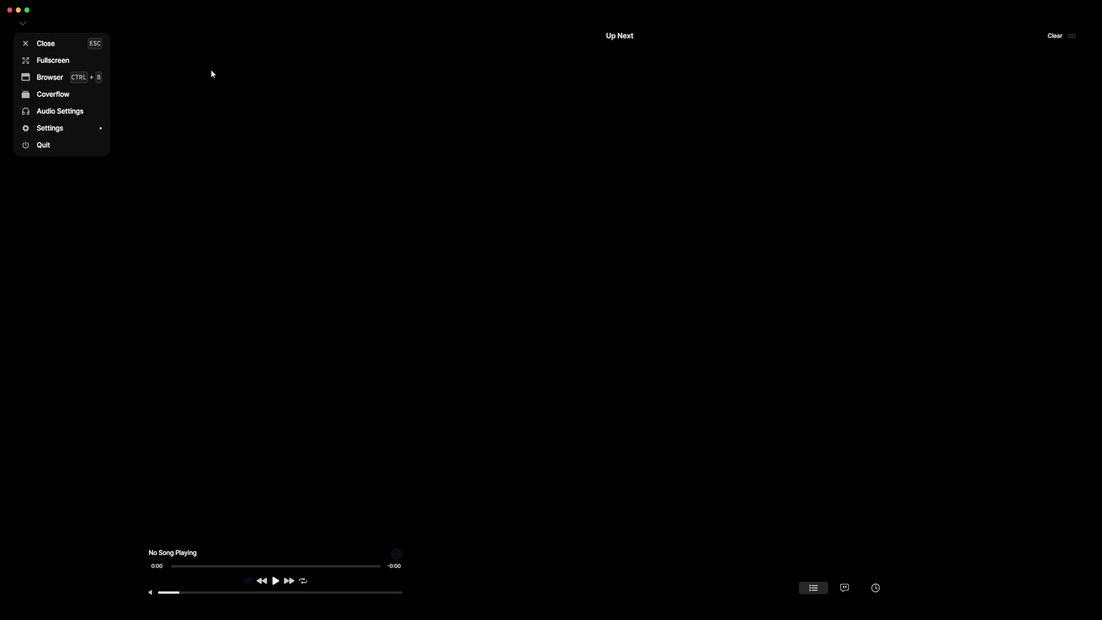
left_click(70, 43)
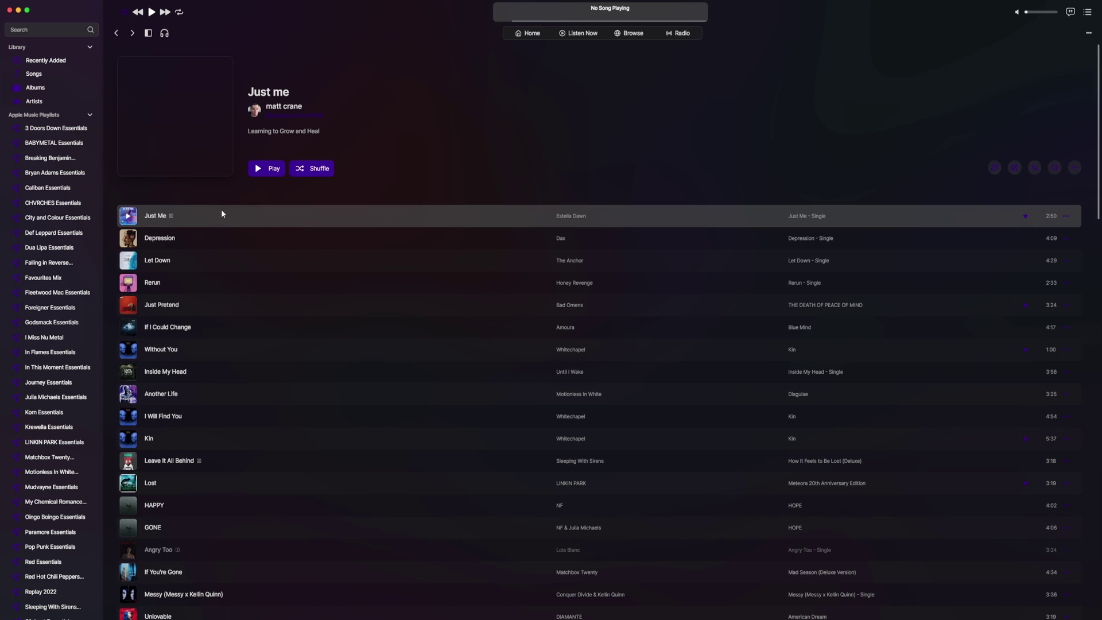
left_click(1079, 35)
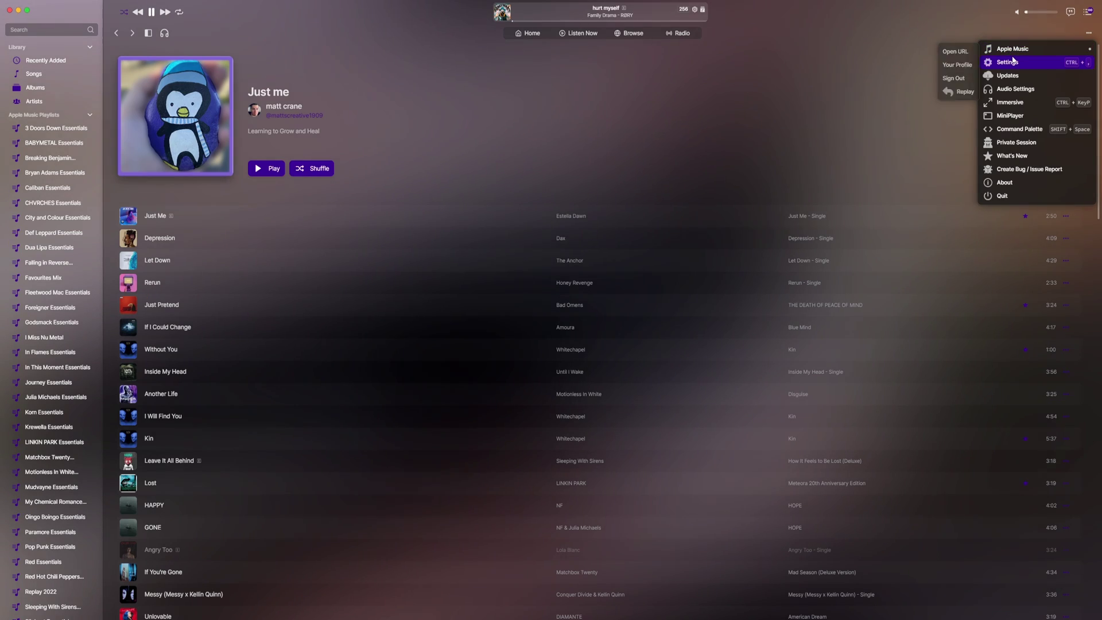
Open the Immersive view and switch it to Coverflow.
left_click(1020, 106)
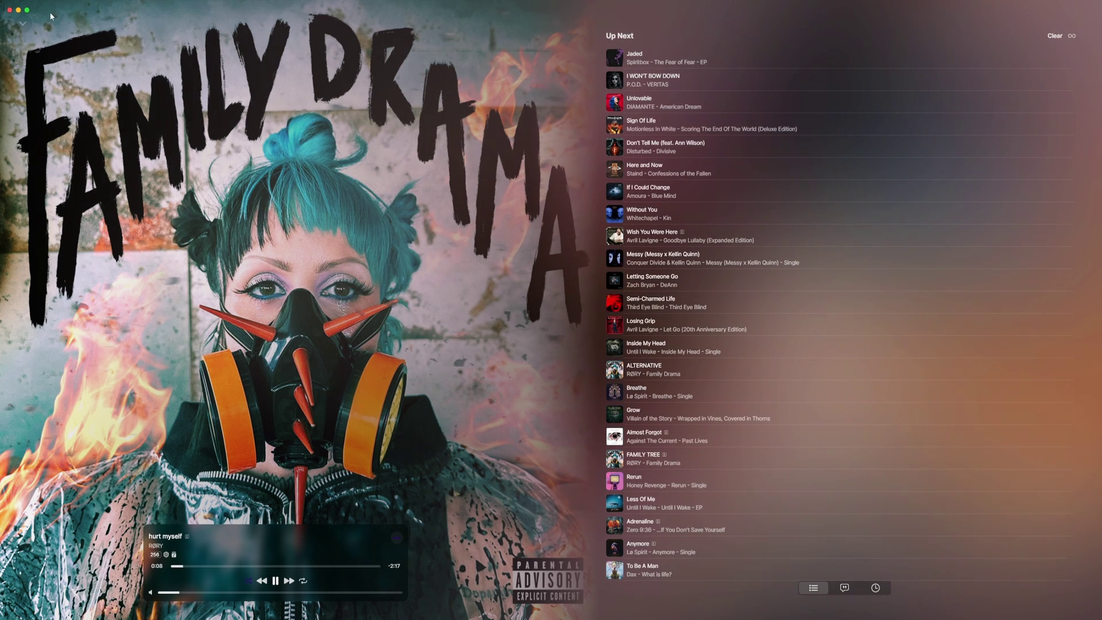
left_click(22, 24)
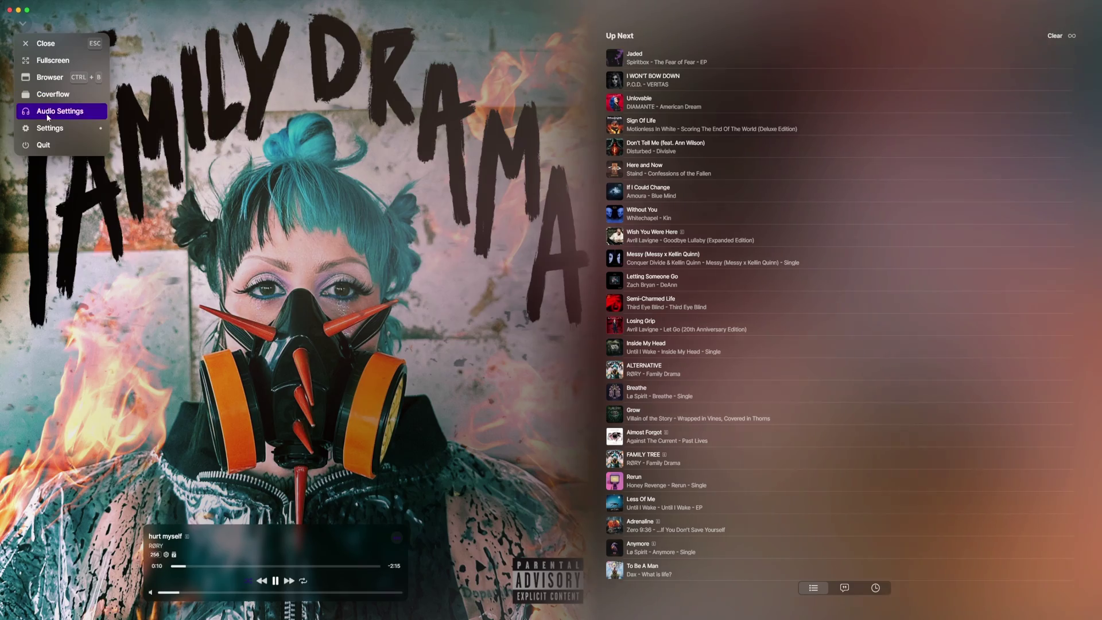
left_click(52, 94)
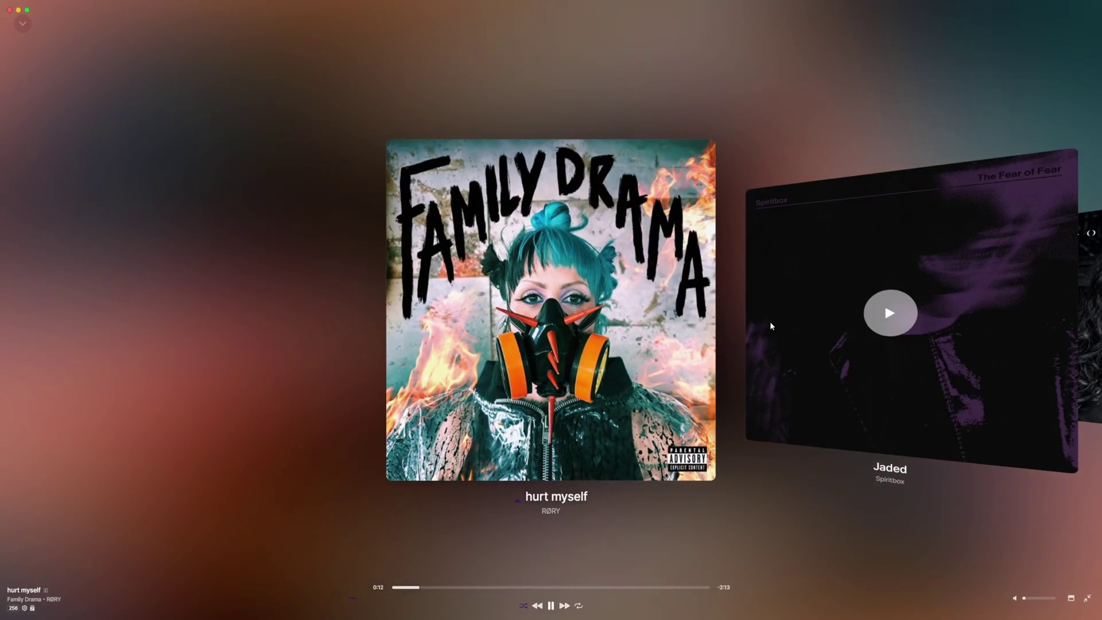
Browse the album covers, centring Jaded, then close Coverflow back to the playlist.
left_click(770, 322)
scroll(769, 321, "down", 5)
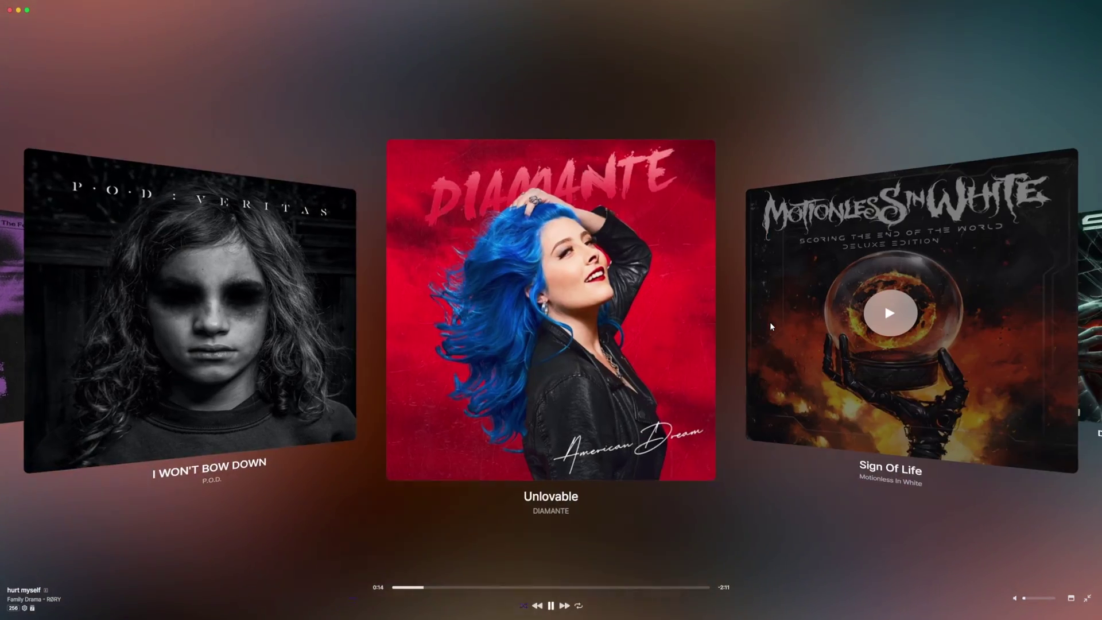
scroll(769, 322, "down", 4)
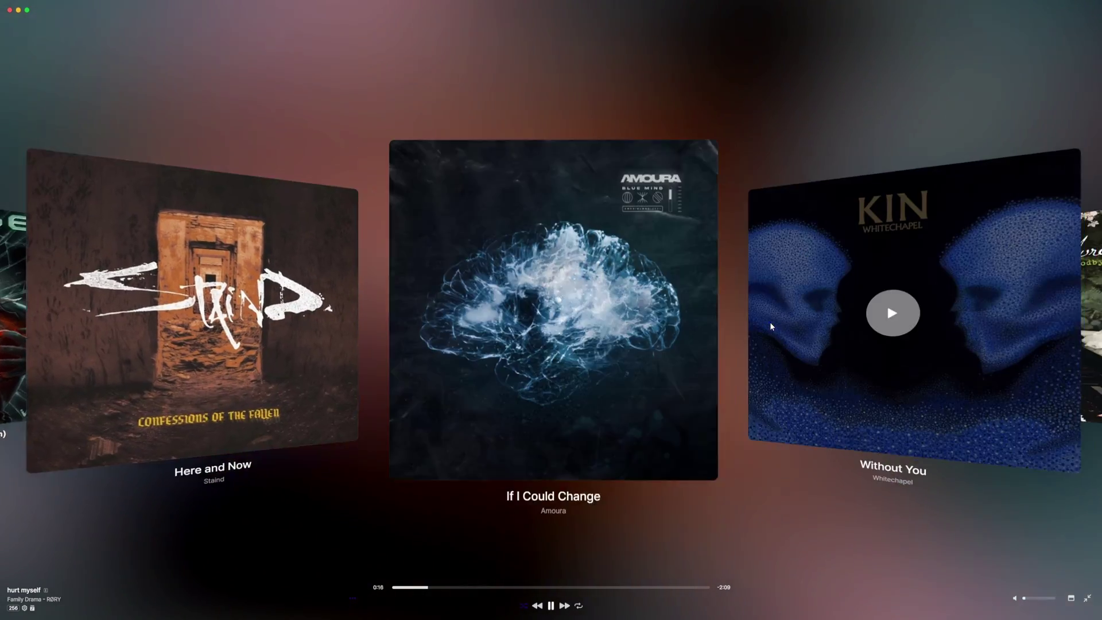
scroll(770, 321, "down", 10)
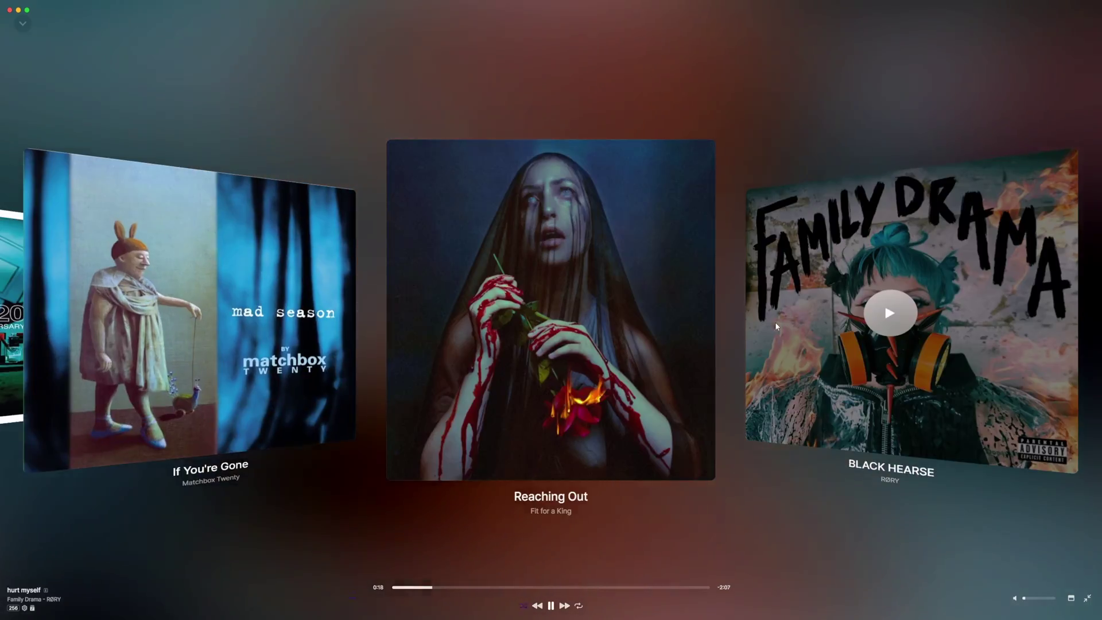
scroll(775, 322, "up", 3)
scroll(775, 321, "up", 2)
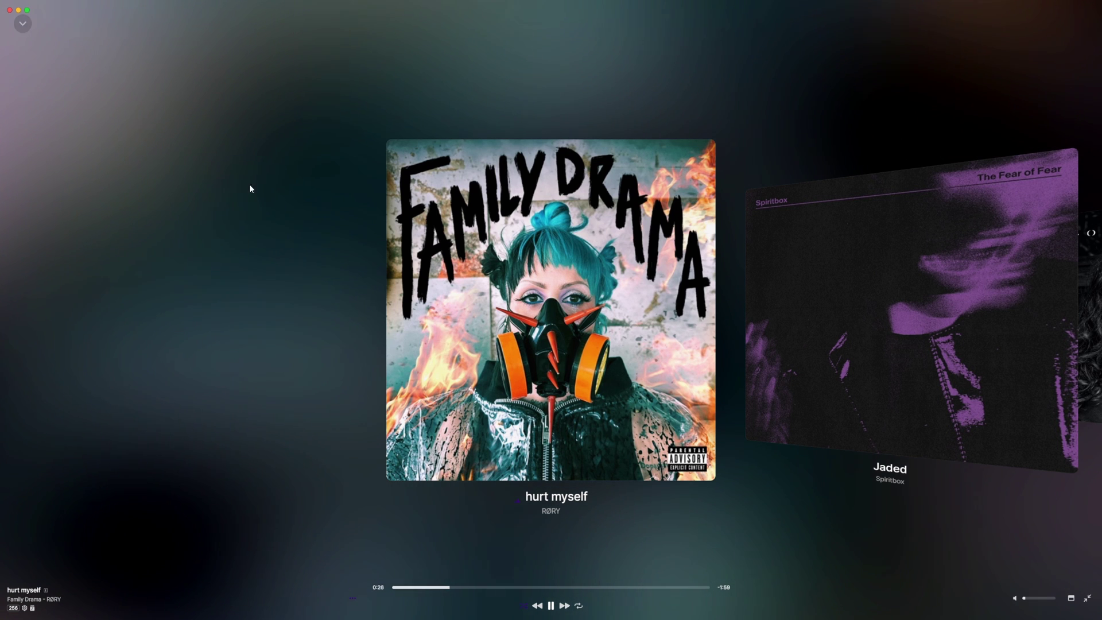
left_click(22, 25)
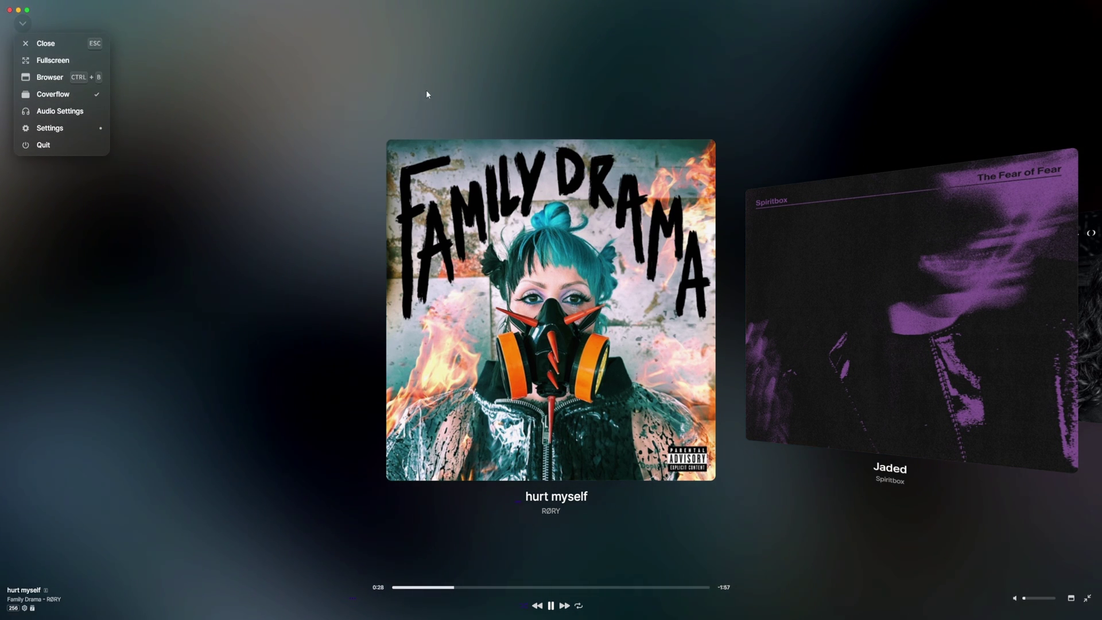
left_click(60, 43)
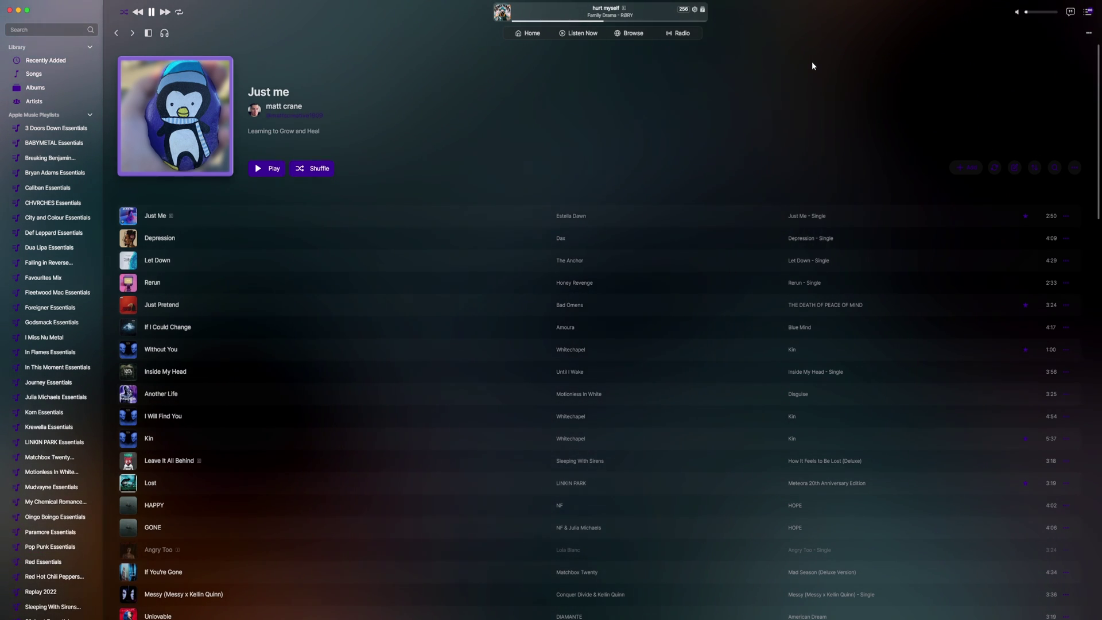
Pause "hurt myself" and scroll up and down through the Just me track list.
left_click(151, 12)
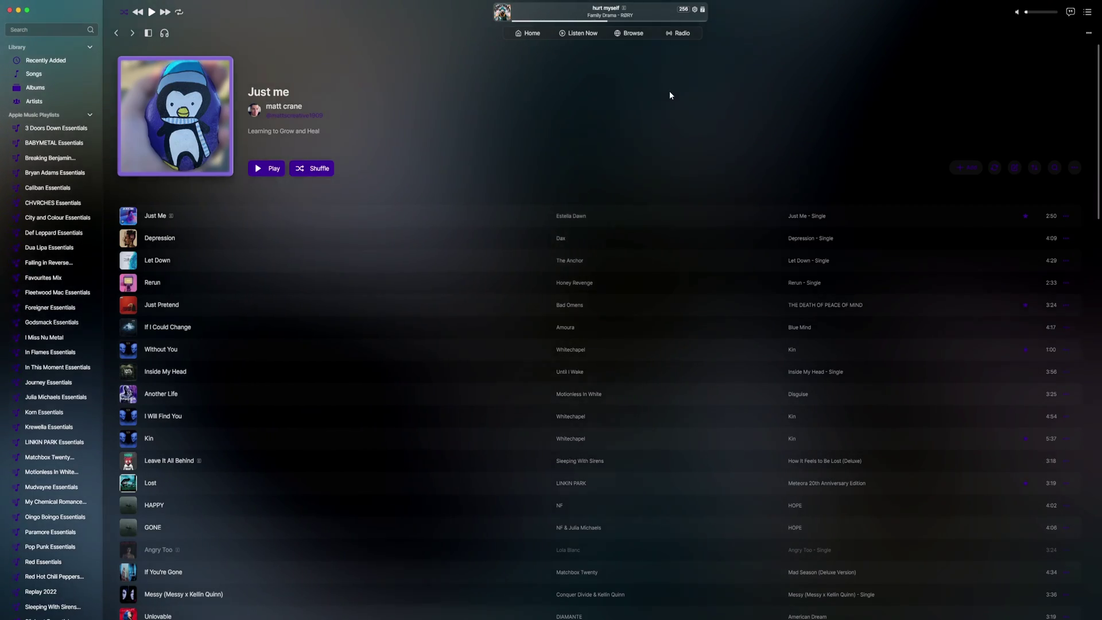
scroll(670, 96, "down", 20)
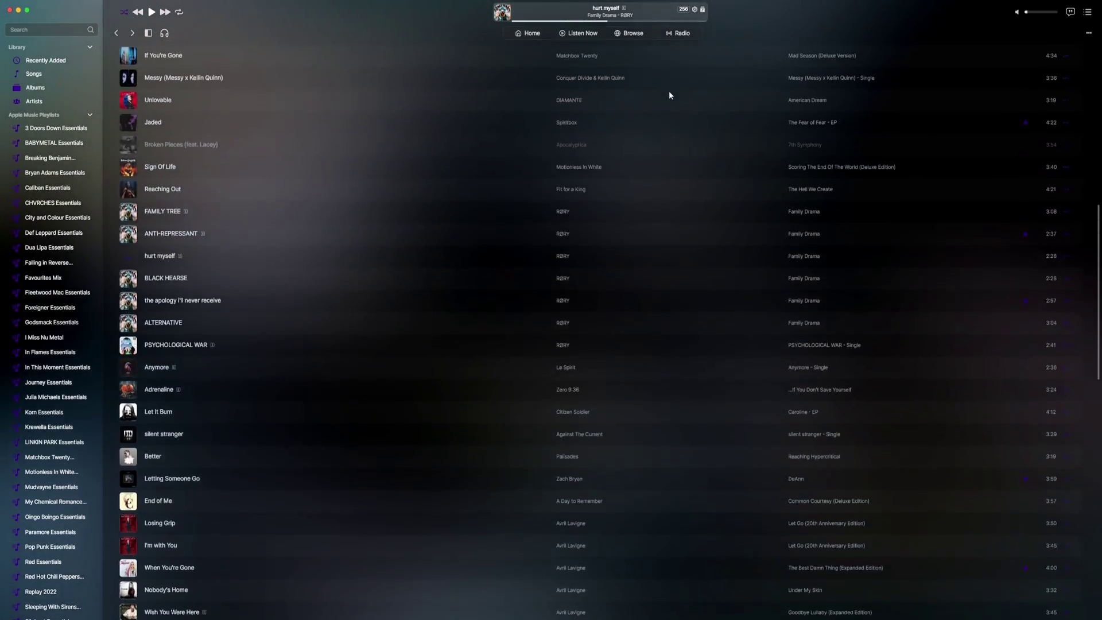
scroll(668, 97, "up", 20)
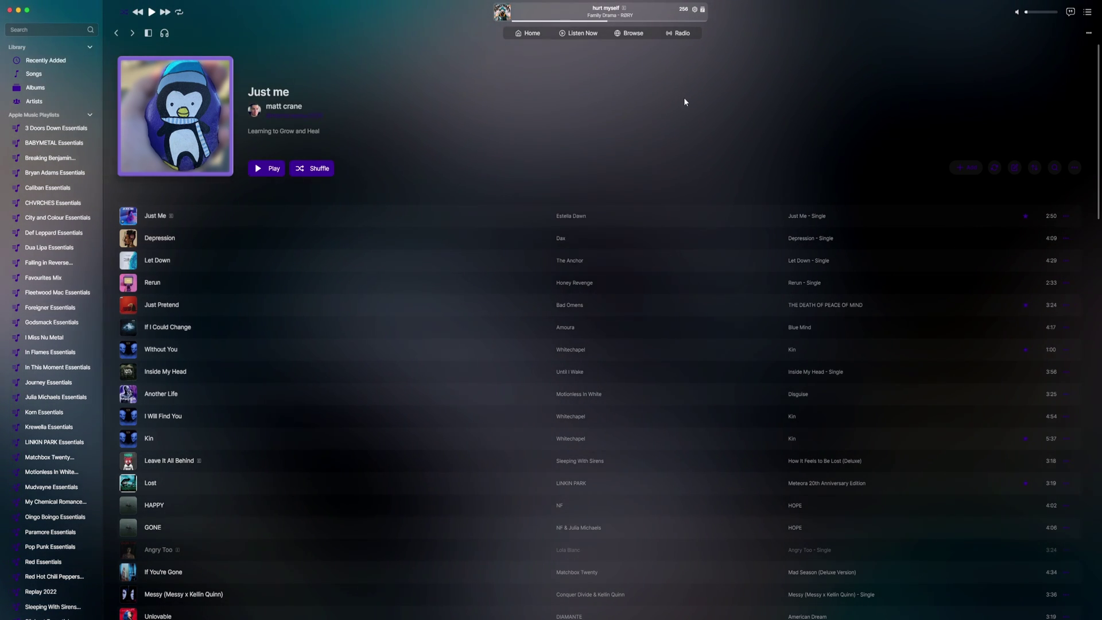
scroll(689, 105, "down", 5)
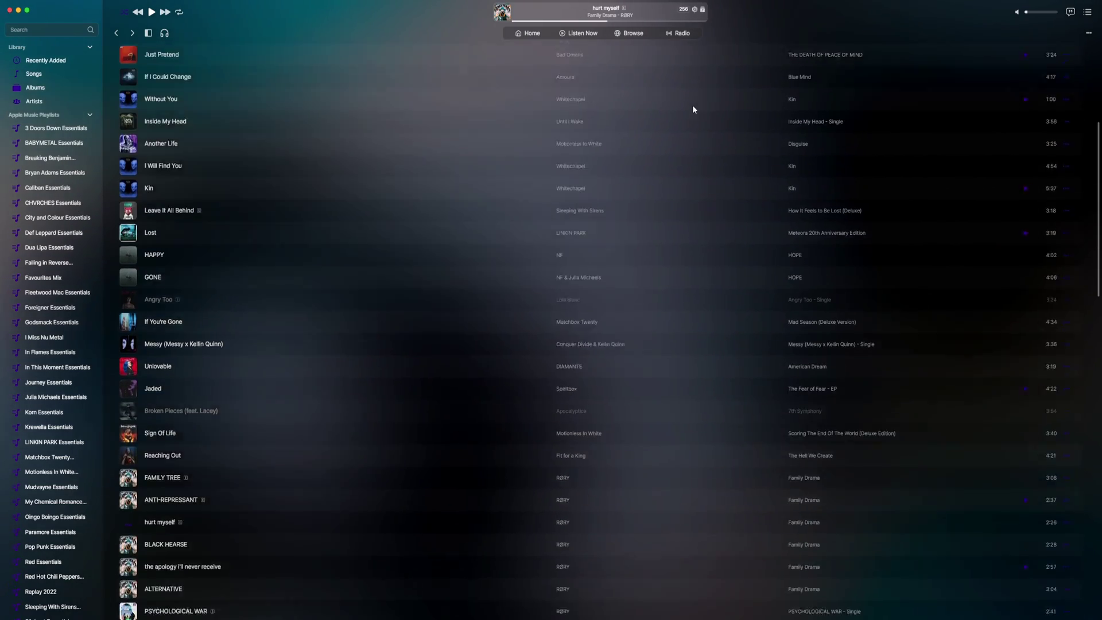
scroll(692, 104, "down", 6)
scroll(692, 104, "up", 12)
scroll(447, 107, "down", 2)
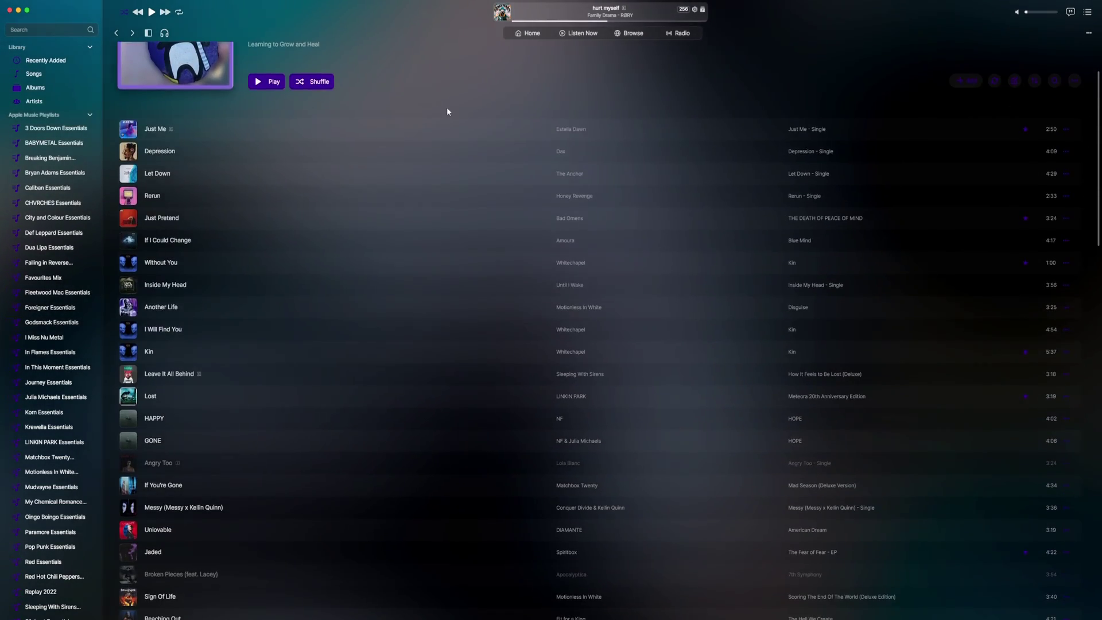
scroll(448, 111, "up", 2)
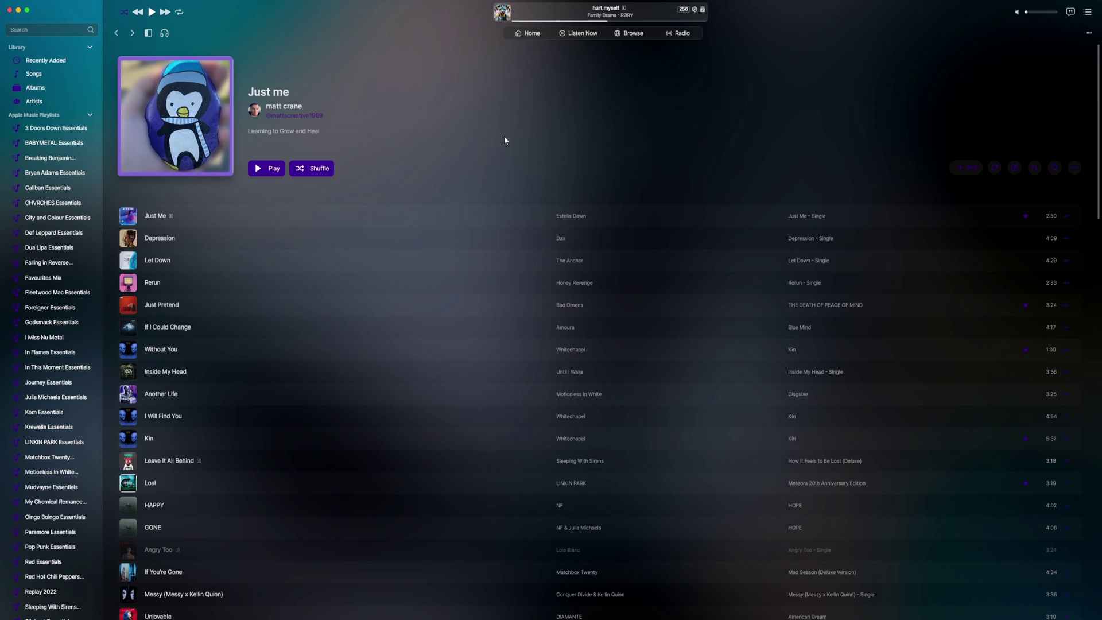